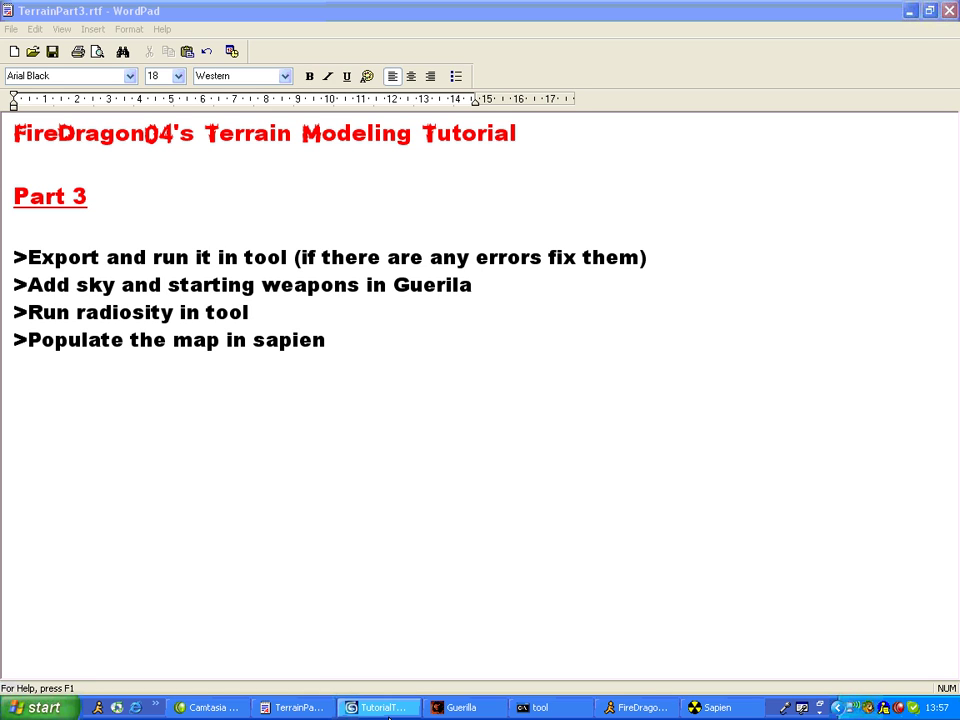
Step: Switch to the terrain scene in 3ds Max and view its export dialog for the Blitzkrieg Model Exporter without exporting
left_click(388, 710)
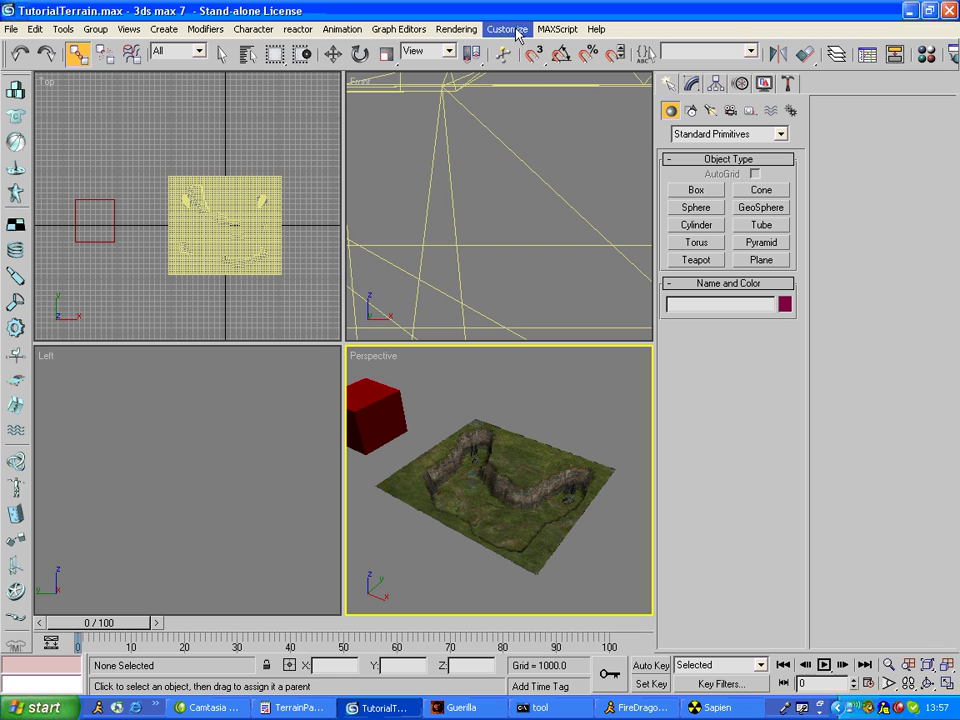
left_click(222, 53)
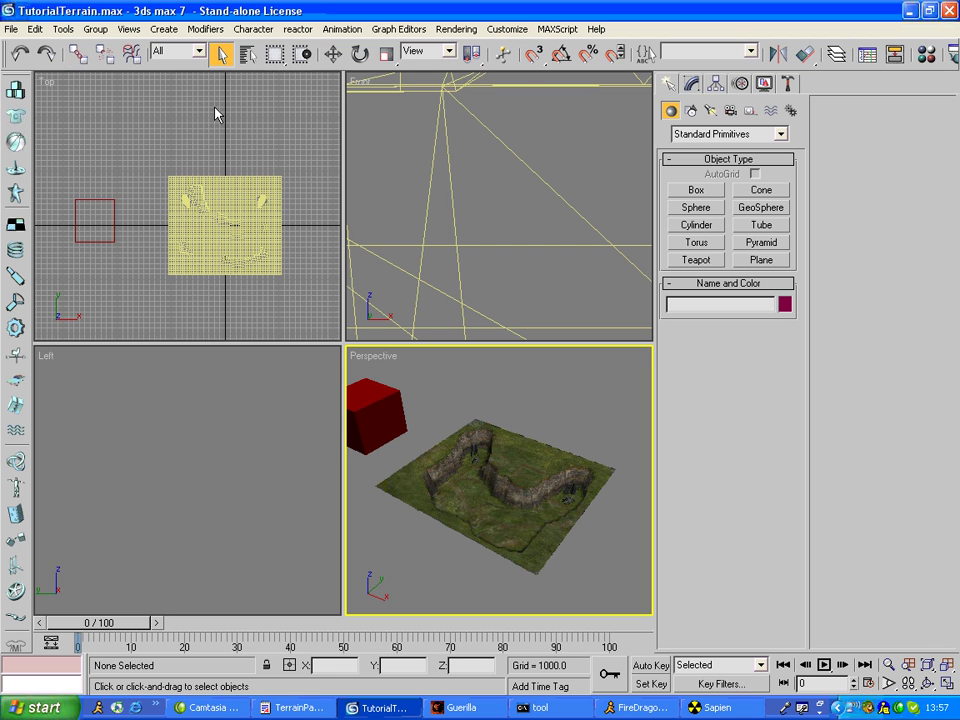
left_click(402, 418)
left_click(402, 418)
left_click(475, 410)
left_click(10, 29)
left_click(90, 298)
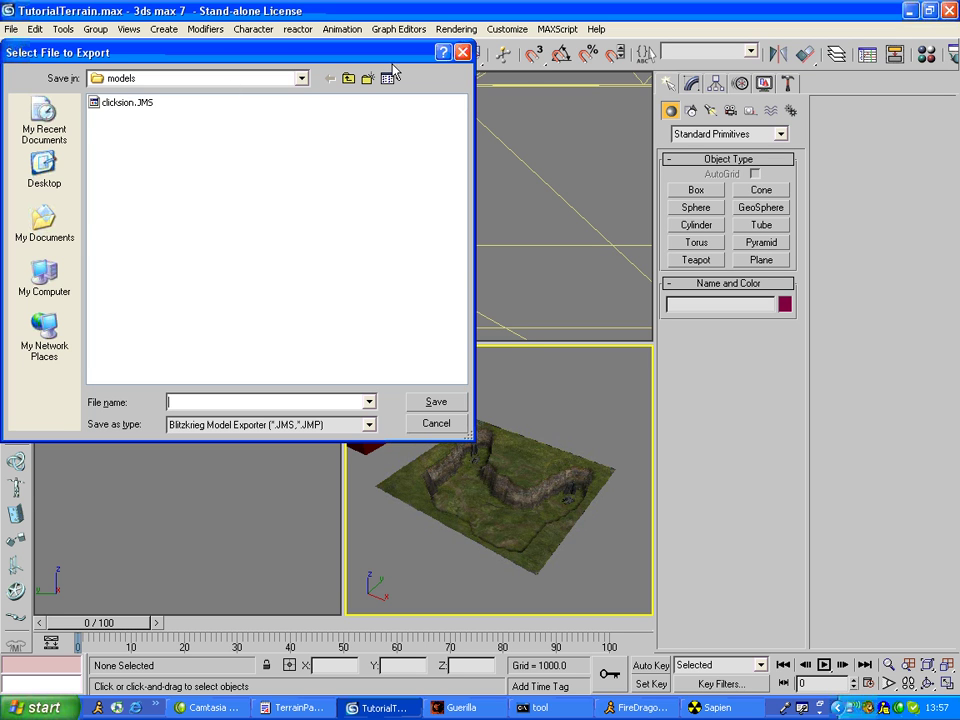
left_click(462, 52)
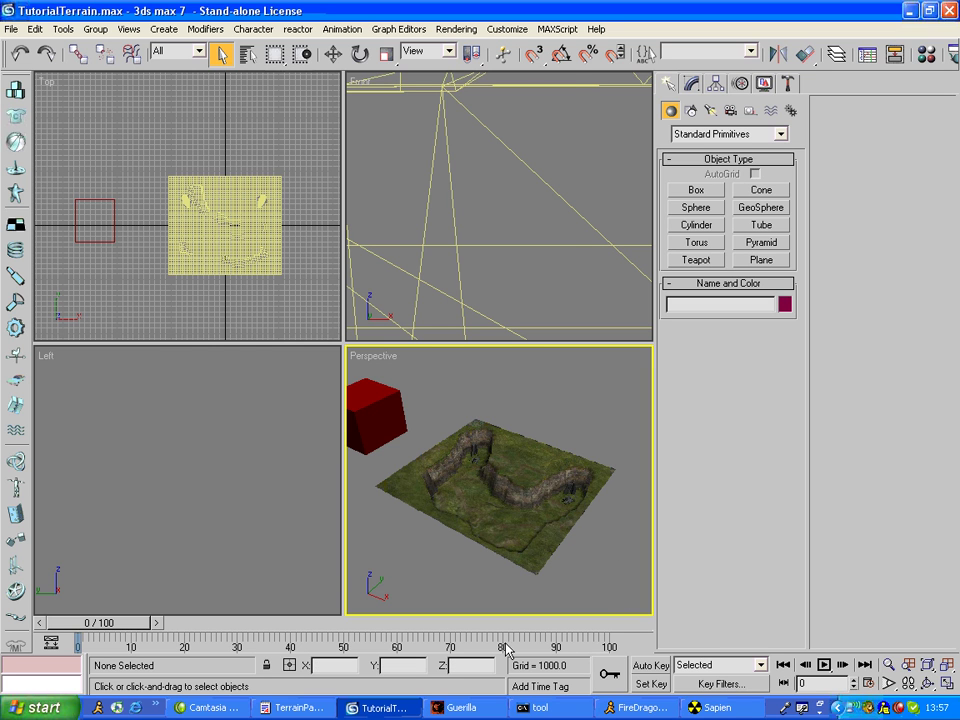
Step: Switch to the tool console and recall the structure and lightmaps commands for the clicksion level without running them
left_click(533, 707)
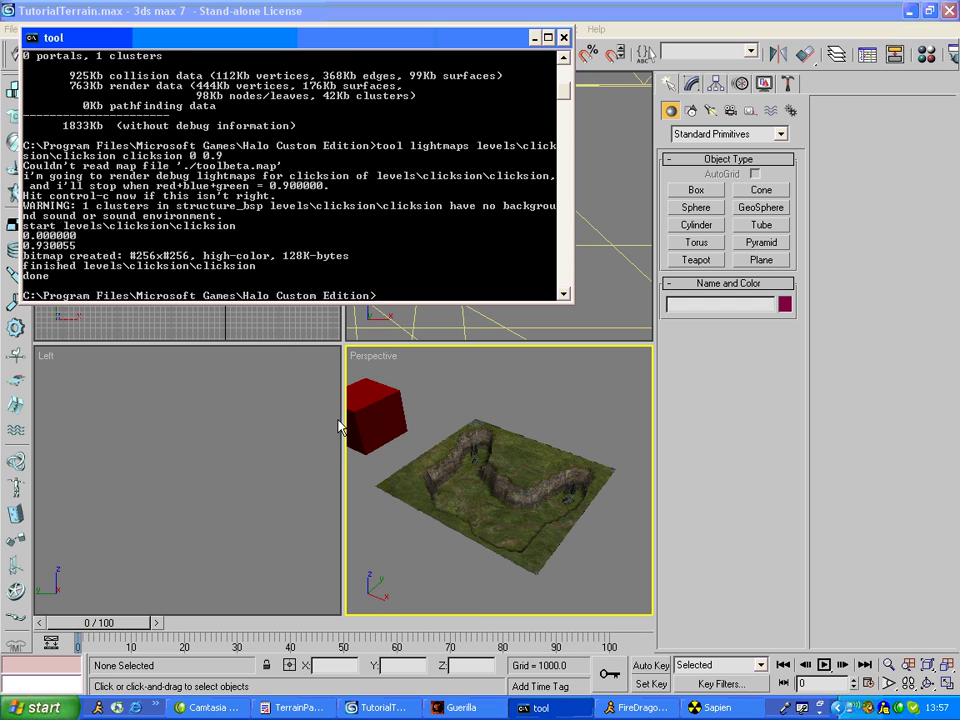
key("Up")
key("Up")
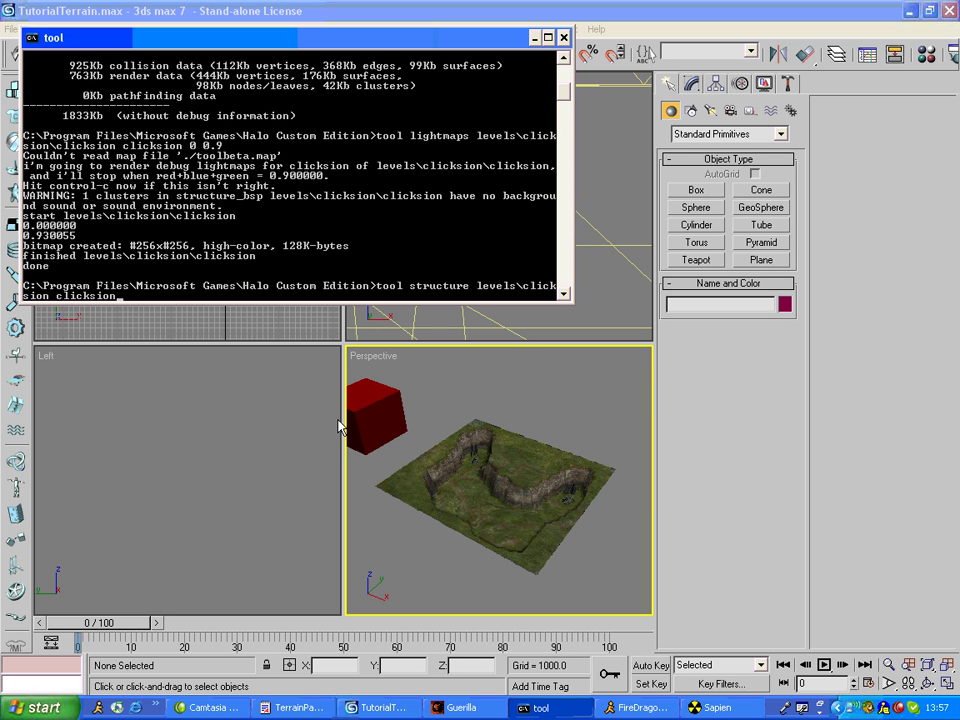
key("Down")
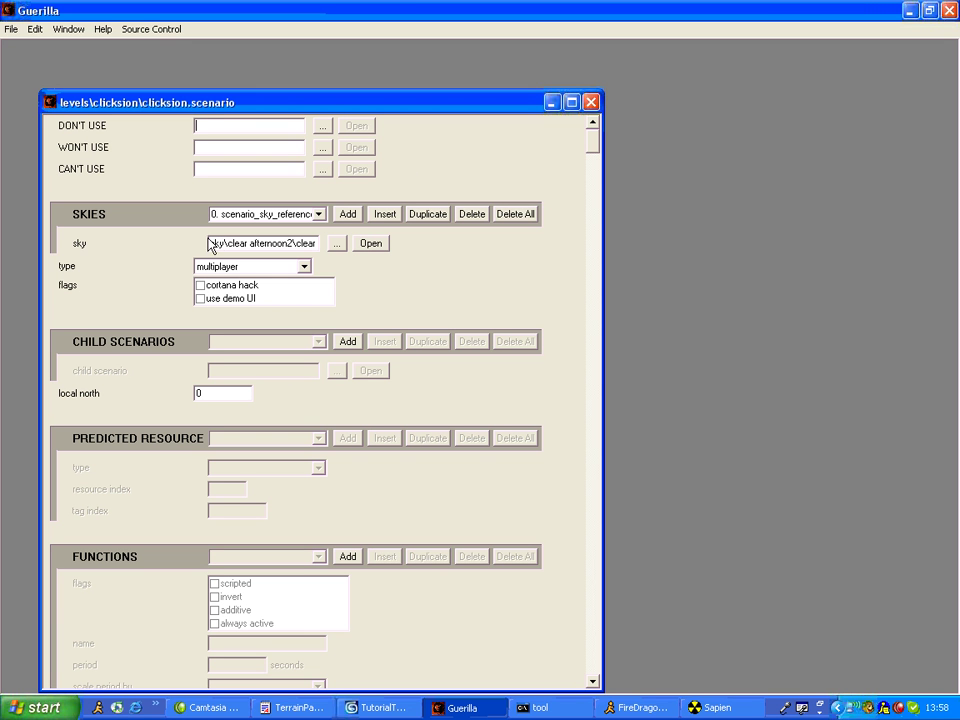
Step: Review the sky reference and both starting equipment entries of the clicksion scenario in Guerilla, and close the scenario
left_click_drag(253, 244, 158, 242)
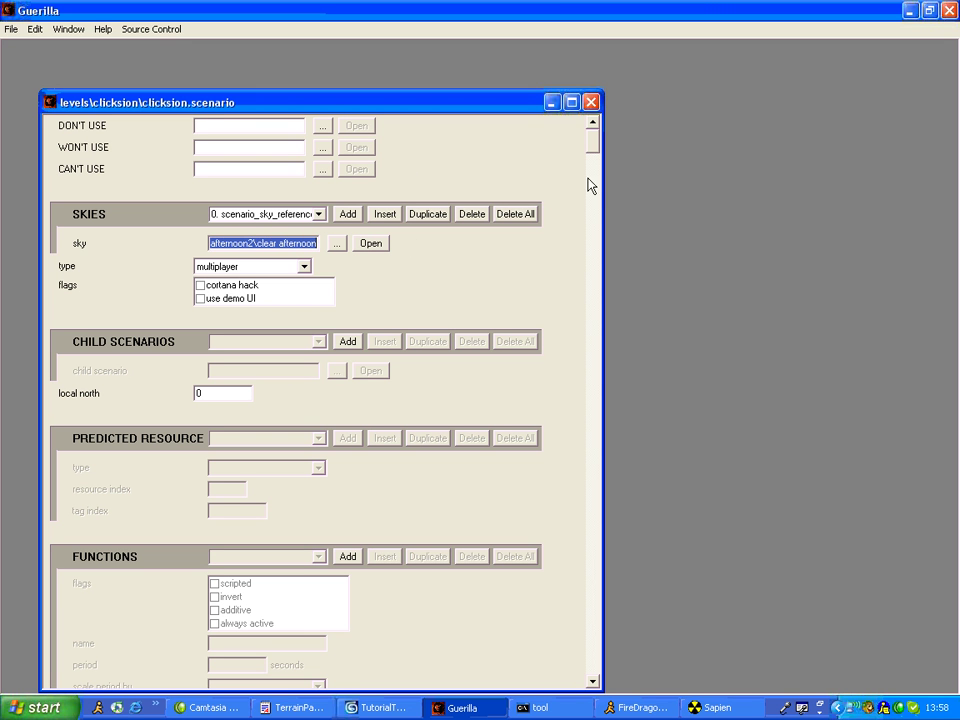
left_click_drag(592, 146, 597, 406)
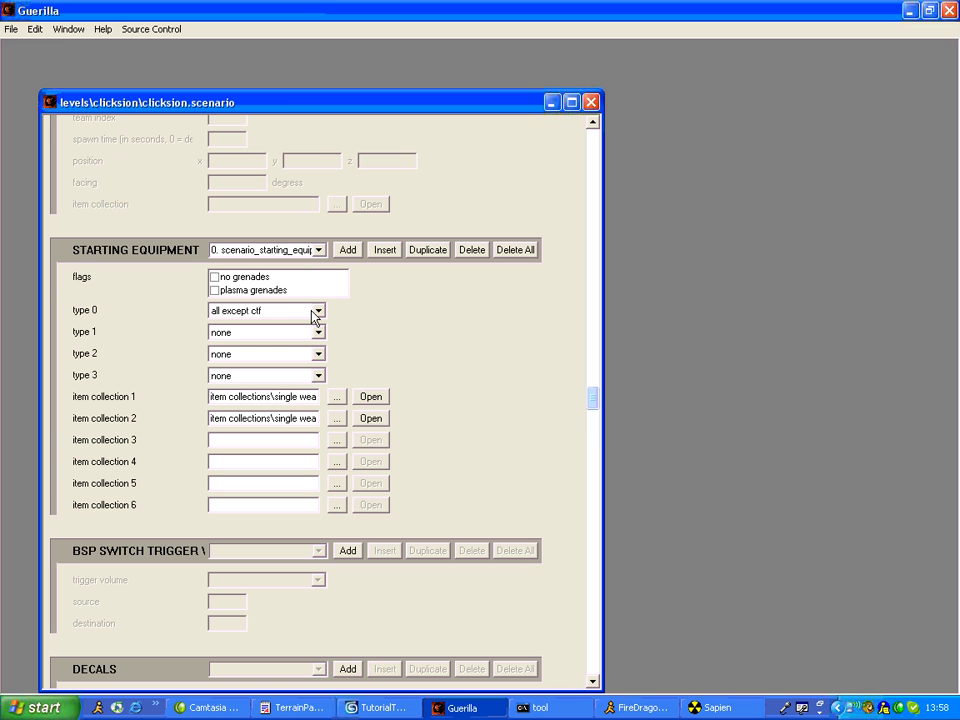
left_click_drag(254, 393, 474, 400)
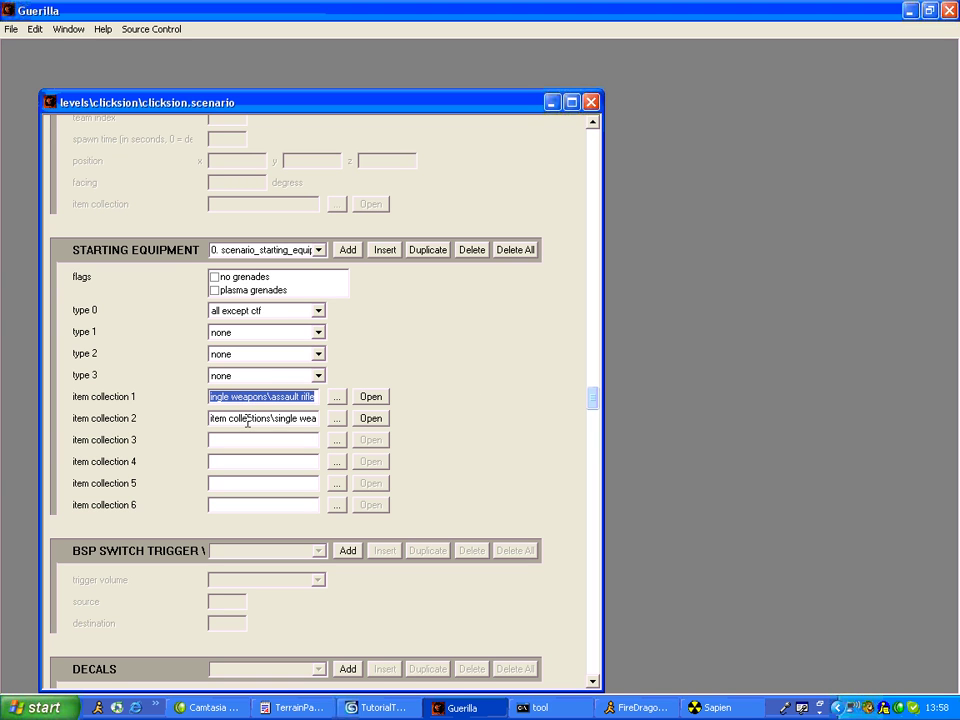
left_click_drag(253, 420, 318, 418)
left_click(318, 250)
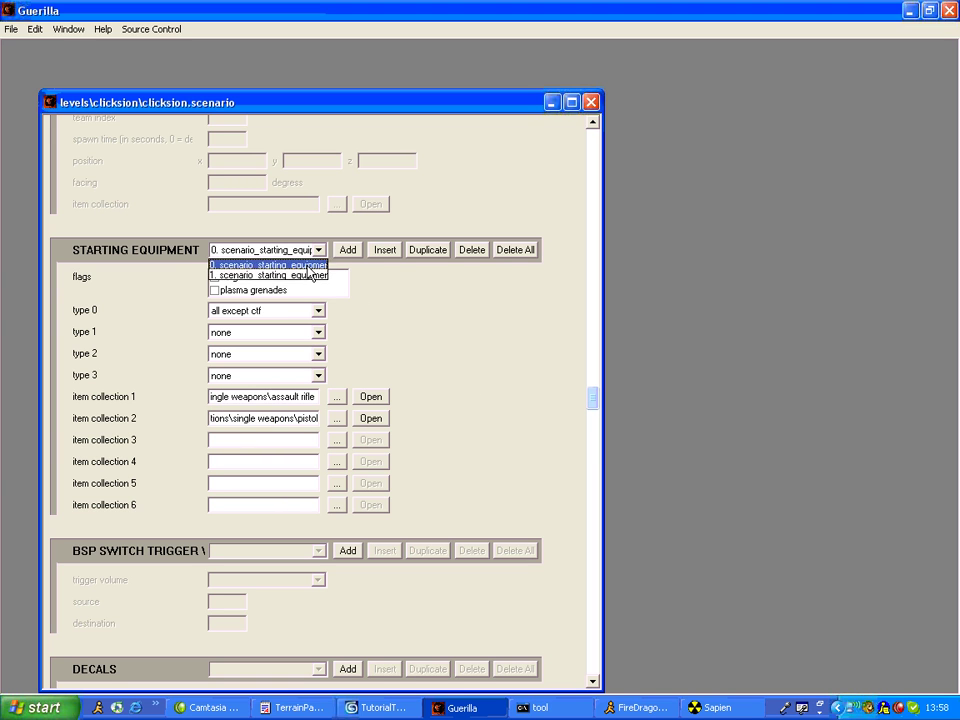
left_click(262, 274)
left_click_drag(253, 396, 510, 398)
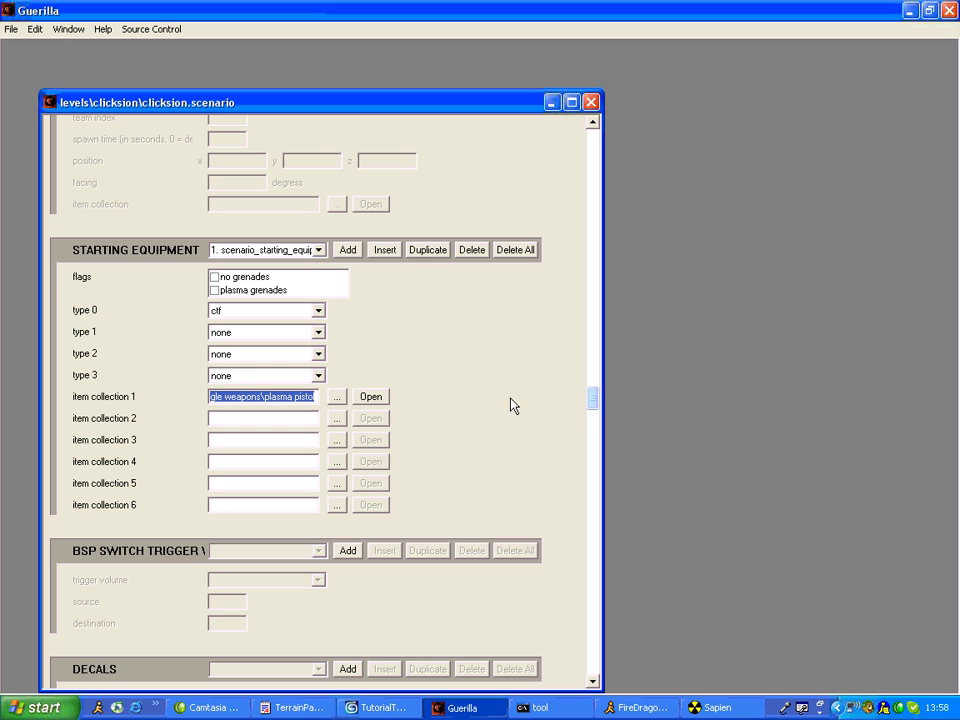
left_click(594, 102)
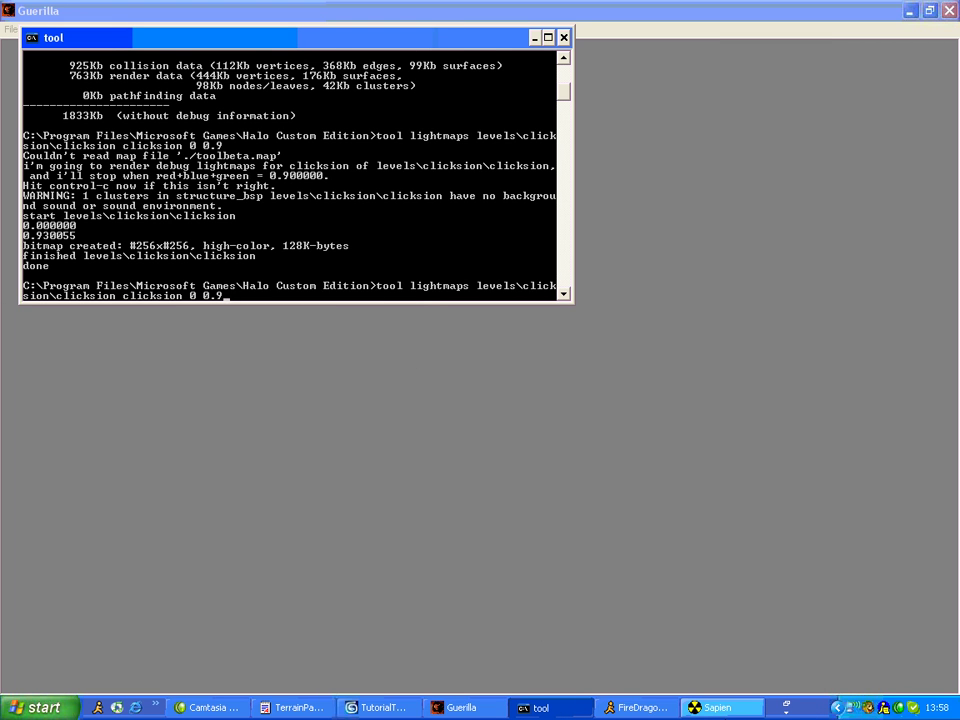
Step: Switch to Sapien and fly the camera around the loaded map to examine its bases, trees and terrain
left_click(730, 709)
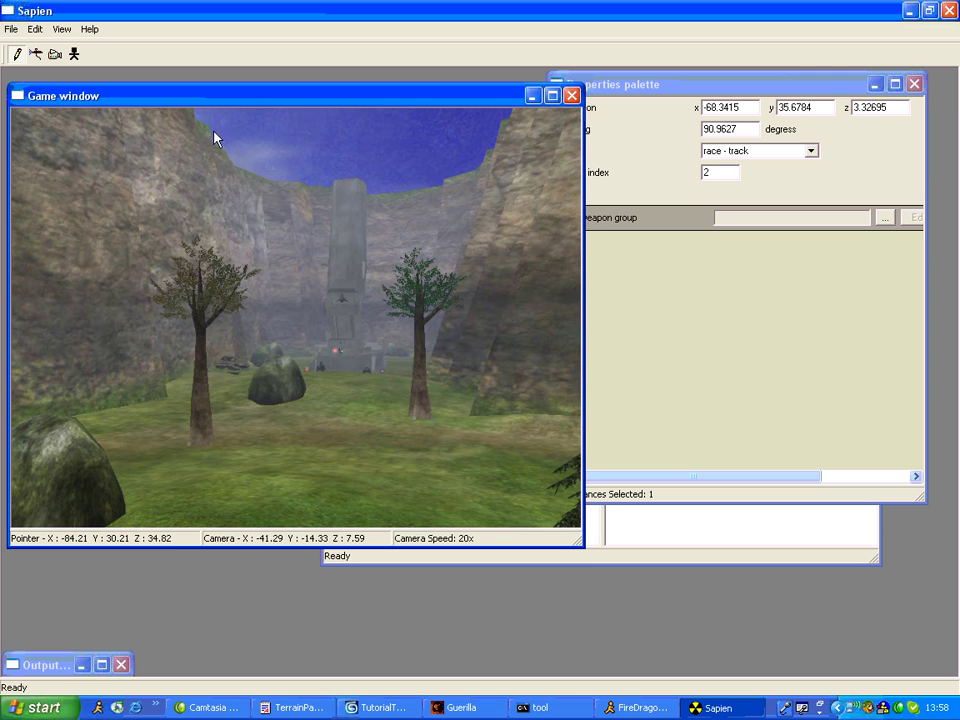
middle_click_drag(481, 348, 958, 379)
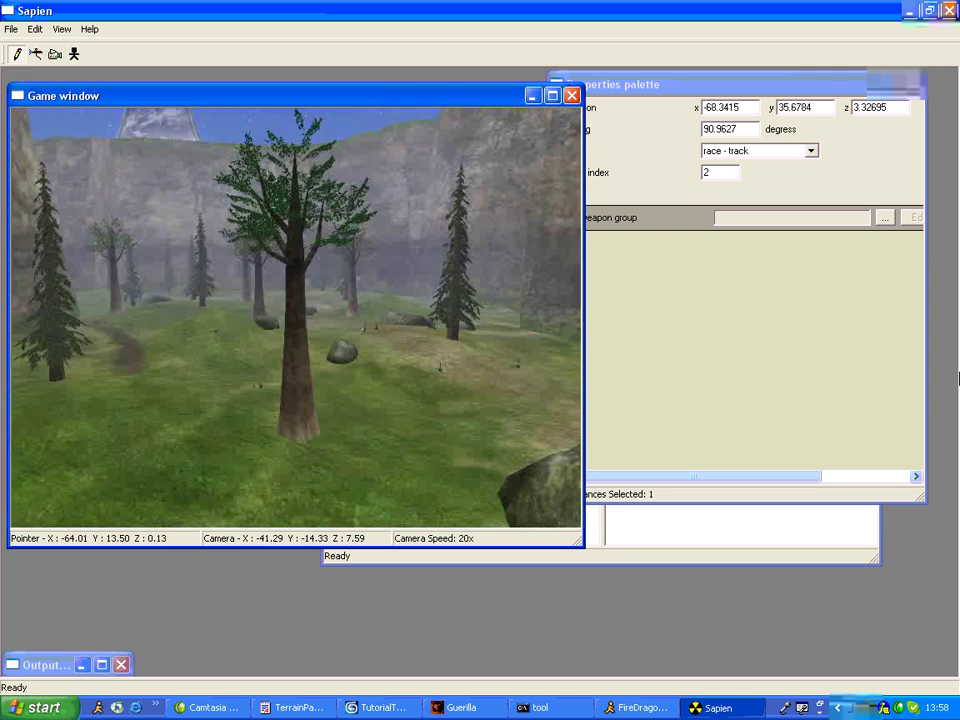
key("w")
middle_click_drag(502, 338, 281, 377)
left_click_drag(280, 370, 352, 388)
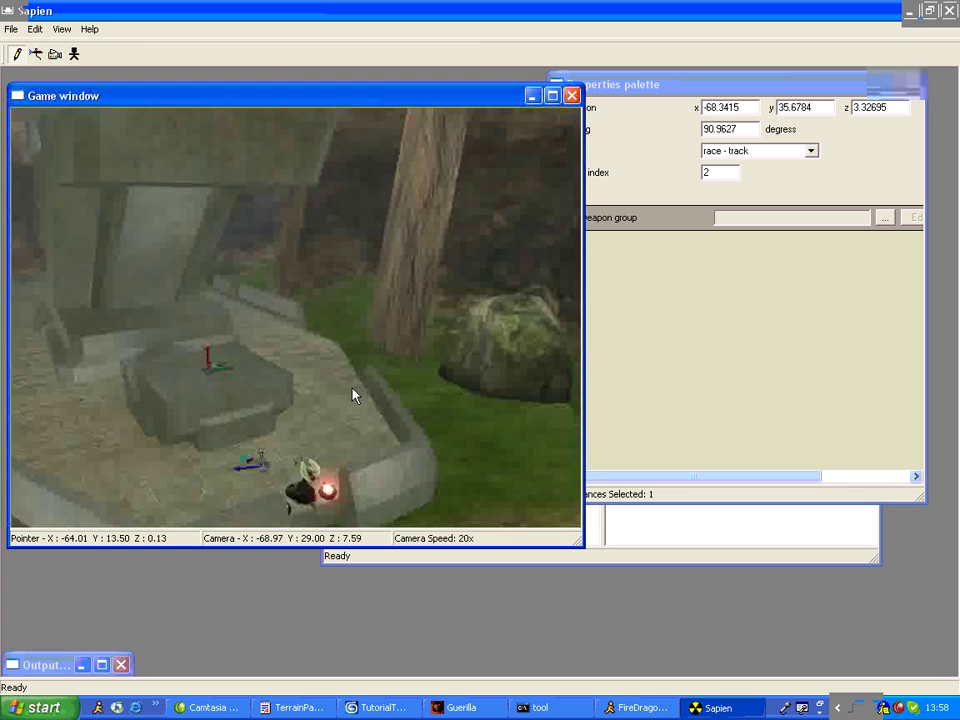
key("r")
middle_click_drag(352, 388, 611, 583)
key("w")
key("a")
key("w")
key("w")
key("f")
key("a")
key("f")
key("w")
key("a")
key("w")
key("w")
Step: Go to the netgame_flag_race_track #2 instance in the game view and examine the type options for netgame flags
left_click(620, 562)
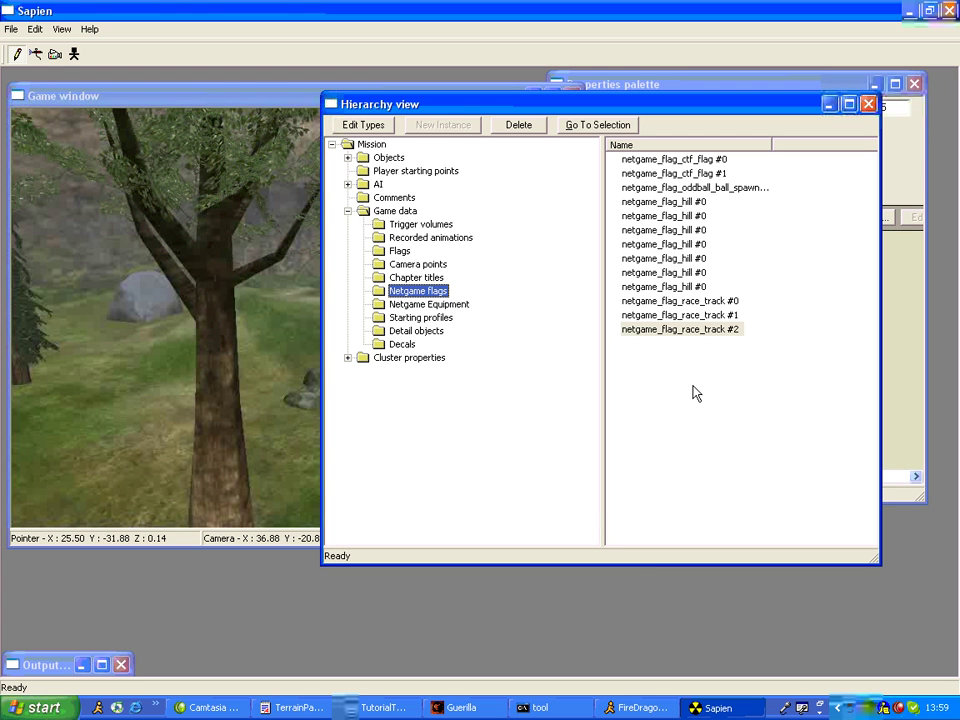
double_click(657, 330)
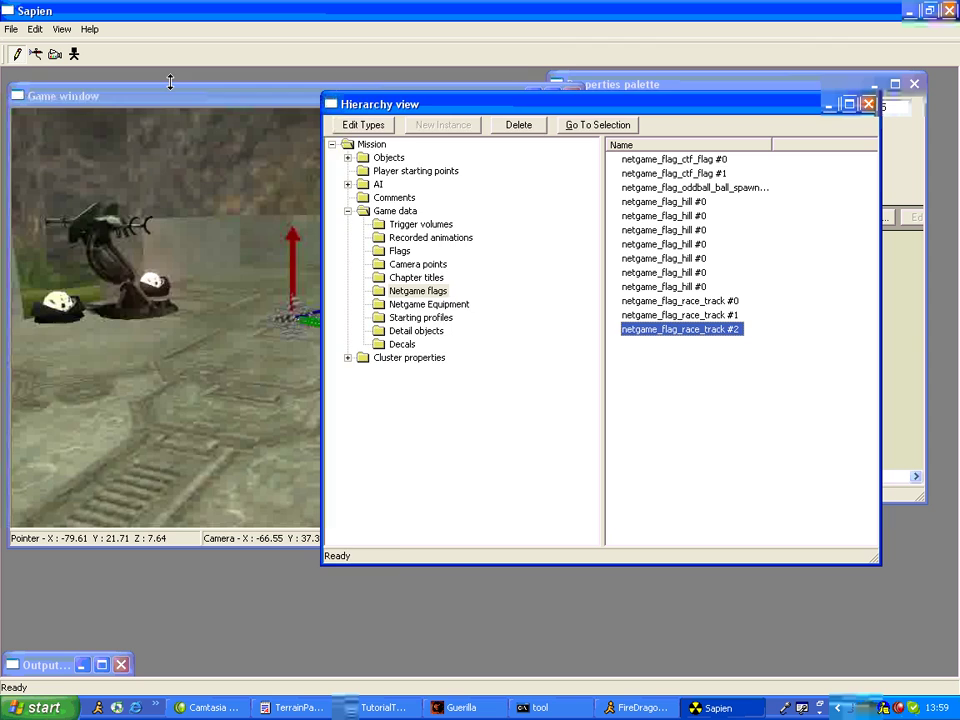
left_click(463, 353)
key("w")
middle_click_drag(463, 353, 3, 232)
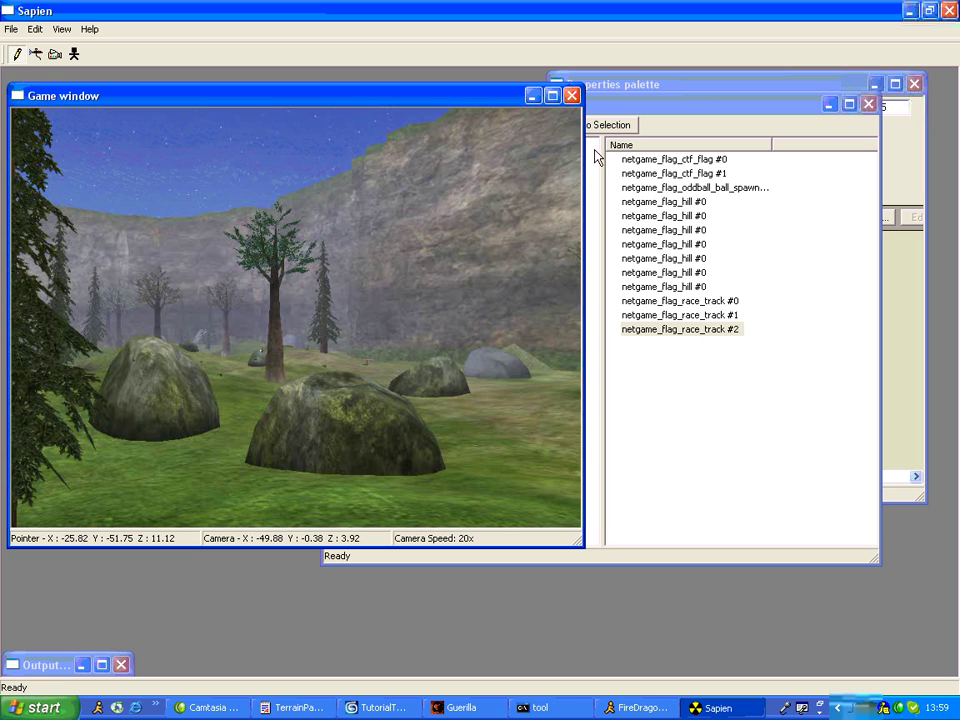
left_click(704, 86)
left_click(810, 151)
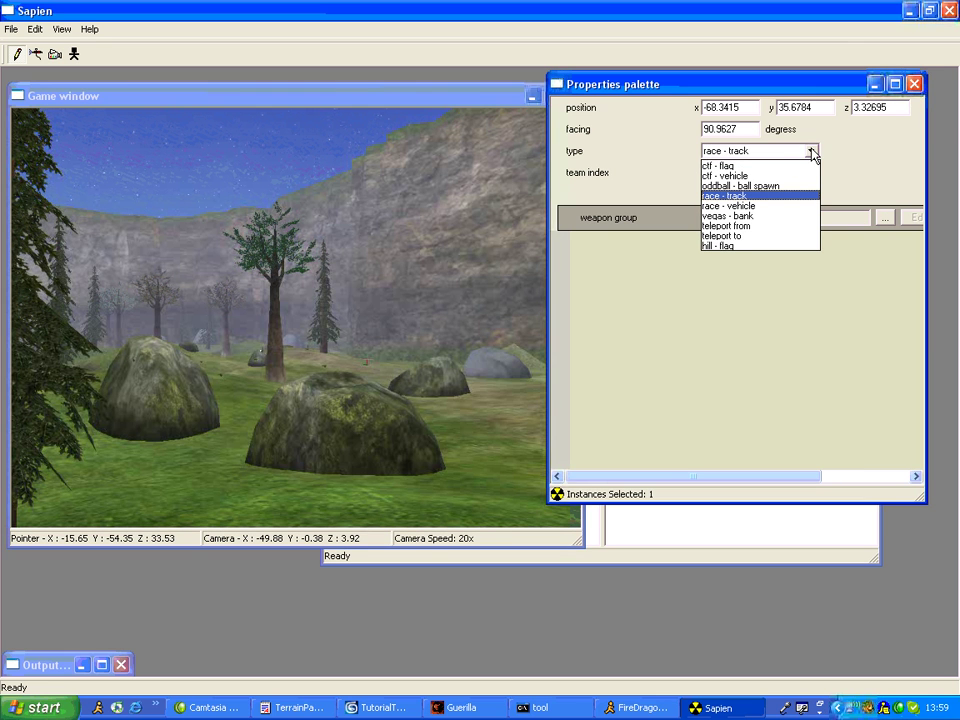
left_click(812, 152)
Step: Place a player starting point on the stone base's walkway near X 62.5, Y 41.8, facing about -116 degrees
left_click(653, 548)
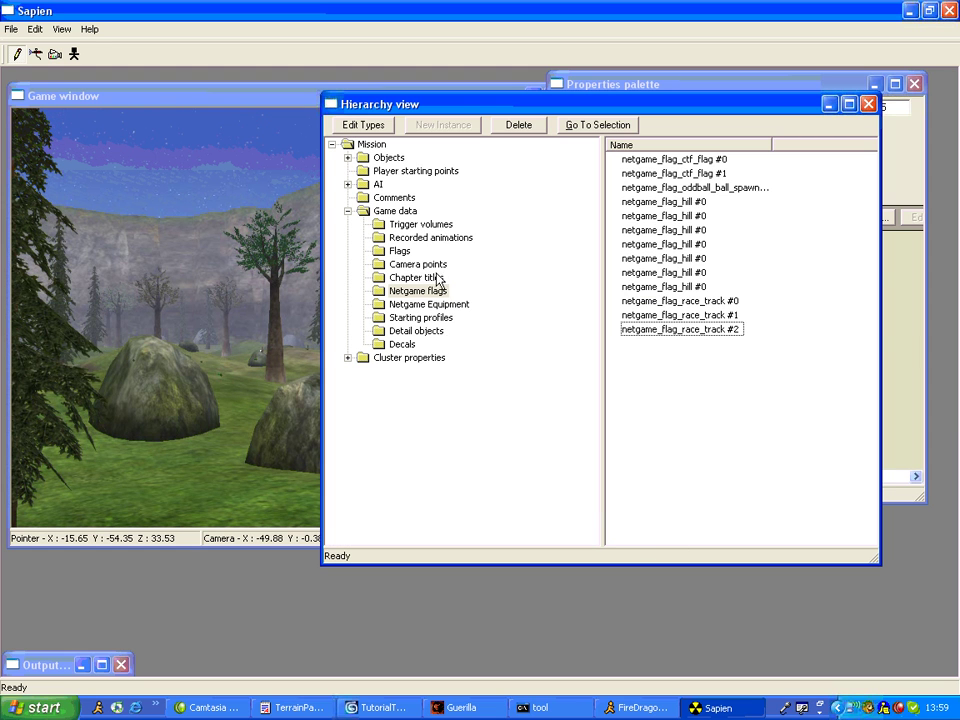
left_click(376, 172)
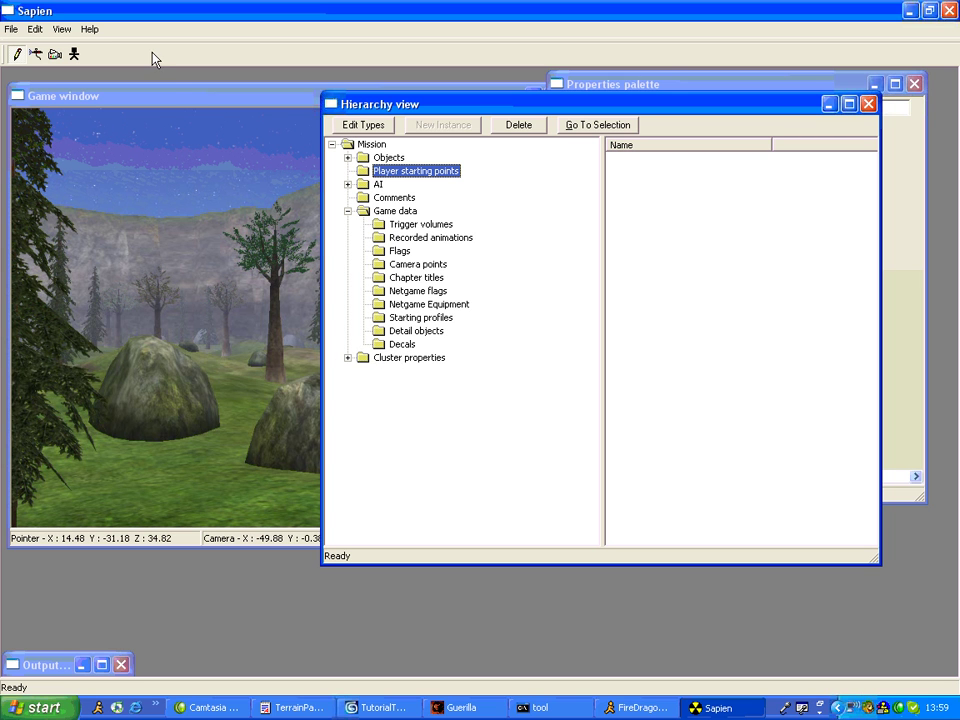
left_click(174, 92)
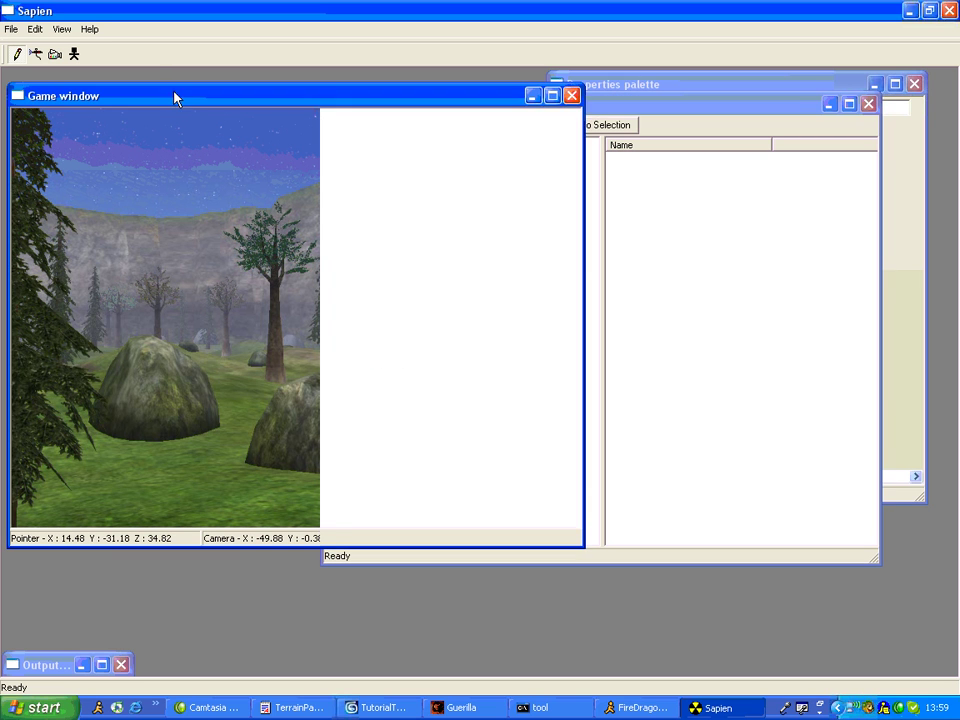
key("w")
mouse_move(320, 302)
middle_mouse_down()
mouse_move(398, 373)
mouse_move(1, 377)
mouse_move(1, 425)
mouse_move(149, 435)
mouse_move(73, 476)
mouse_move(231, 339)
middle_mouse_up()
key("w")
key("r")
key("a")
key("w")
left_click(222, 310)
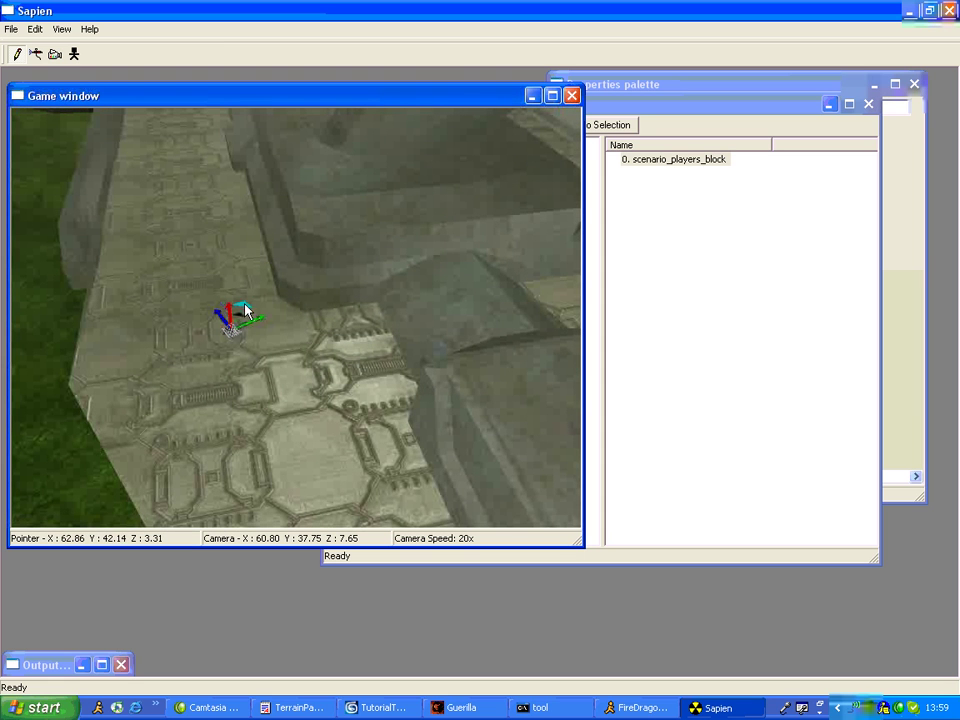
mouse_move(244, 309)
left_mouse_down()
mouse_move(314, 379)
mouse_move(289, 338)
left_mouse_up()
Step: Set the new starting point's team index to 1 and its type 0 to all games
left_click(900, 221)
double_click(708, 150)
type("1")
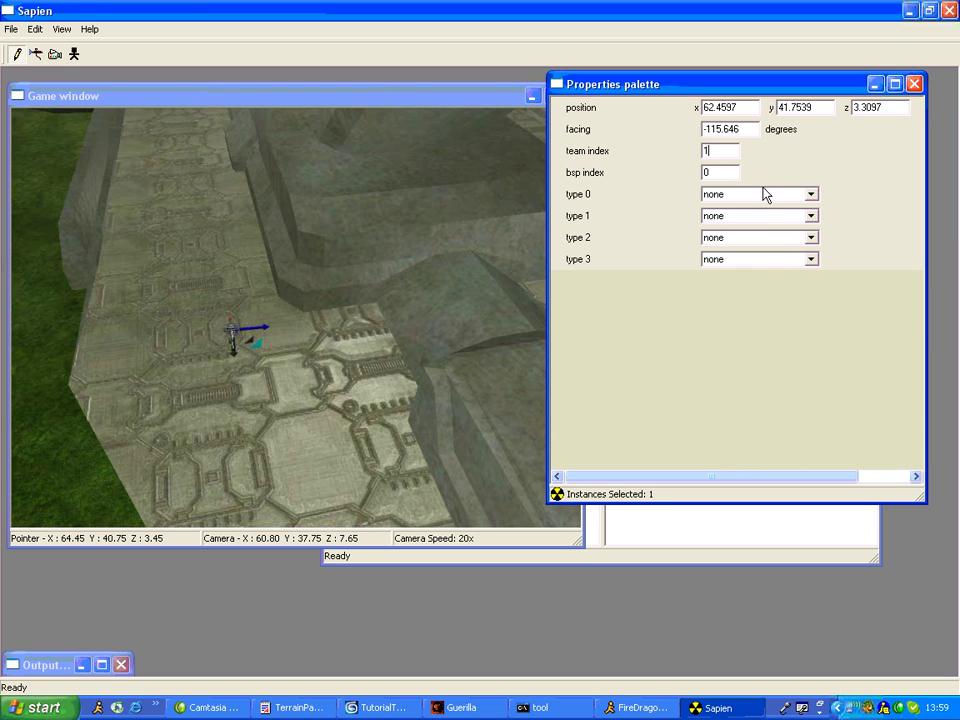
left_click(761, 193)
left_click(754, 328)
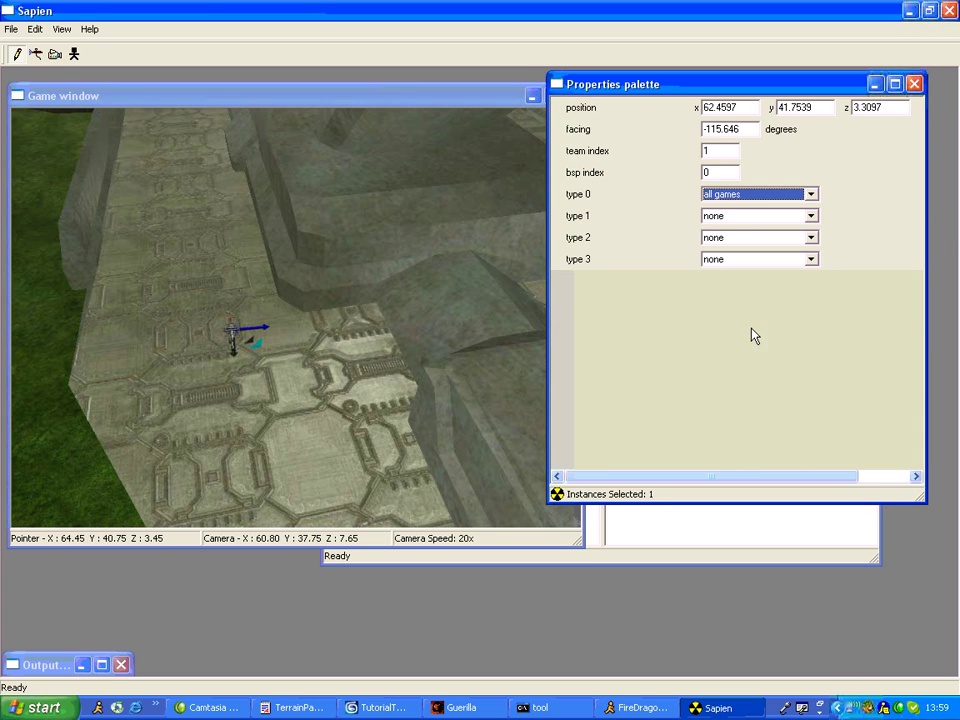
Step: Place two more starting points on the base, near X 68.1, Y 39.1 facing about -169 degrees and X 64.8, Y 34.4 facing about 56 degrees
left_click(414, 89)
middle_click_drag(278, 295, 221, 243)
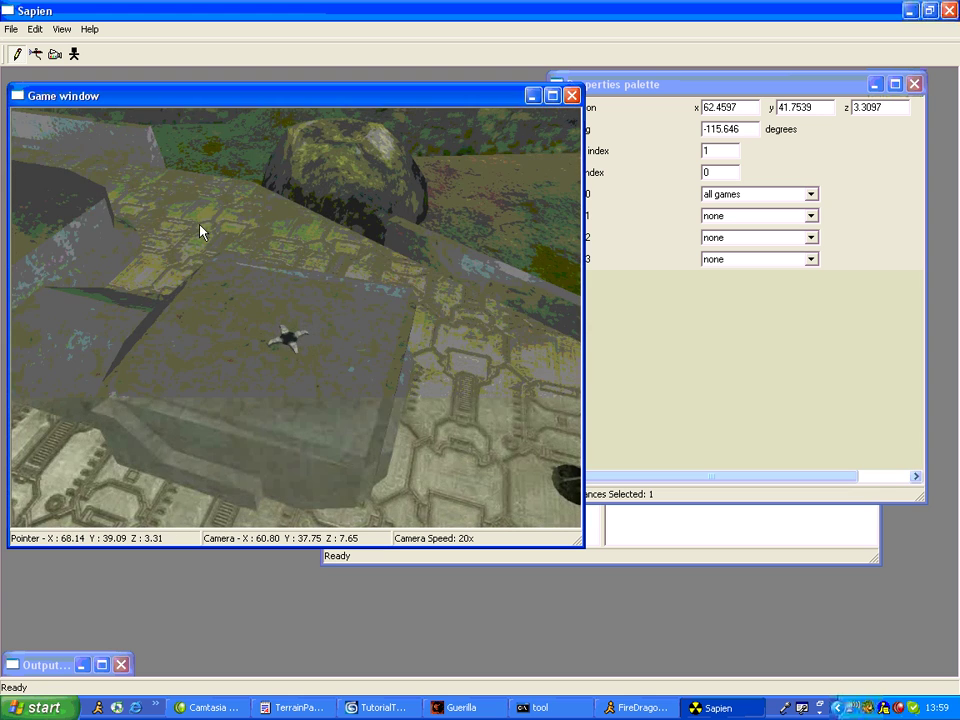
right_click(199, 229)
middle_click_drag(246, 245, 309, 261)
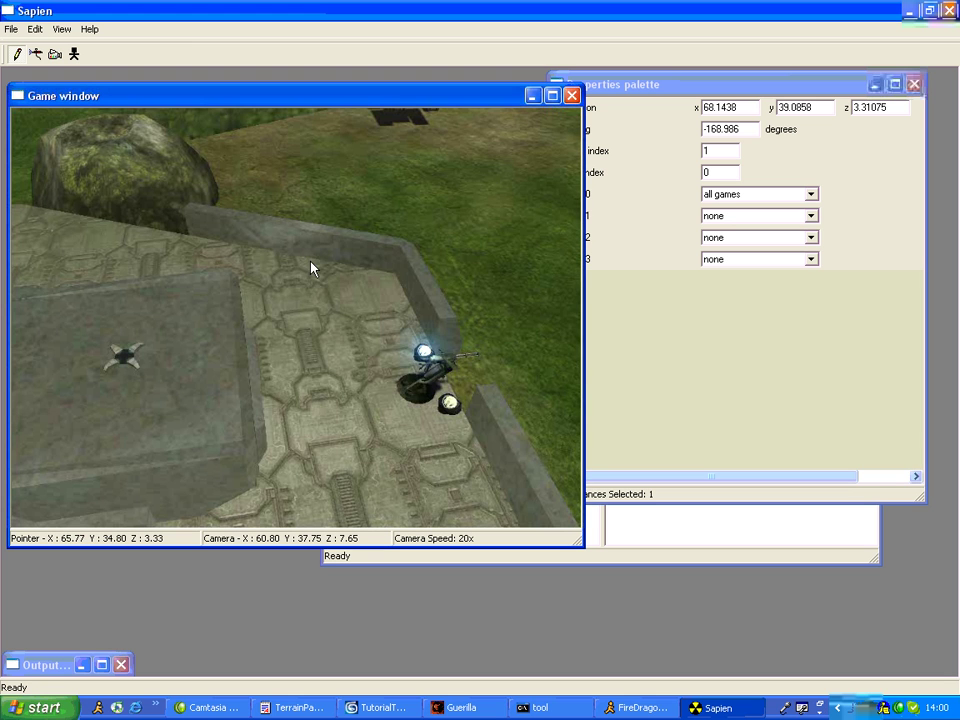
right_click(355, 290)
left_click_drag(323, 280, 320, 307)
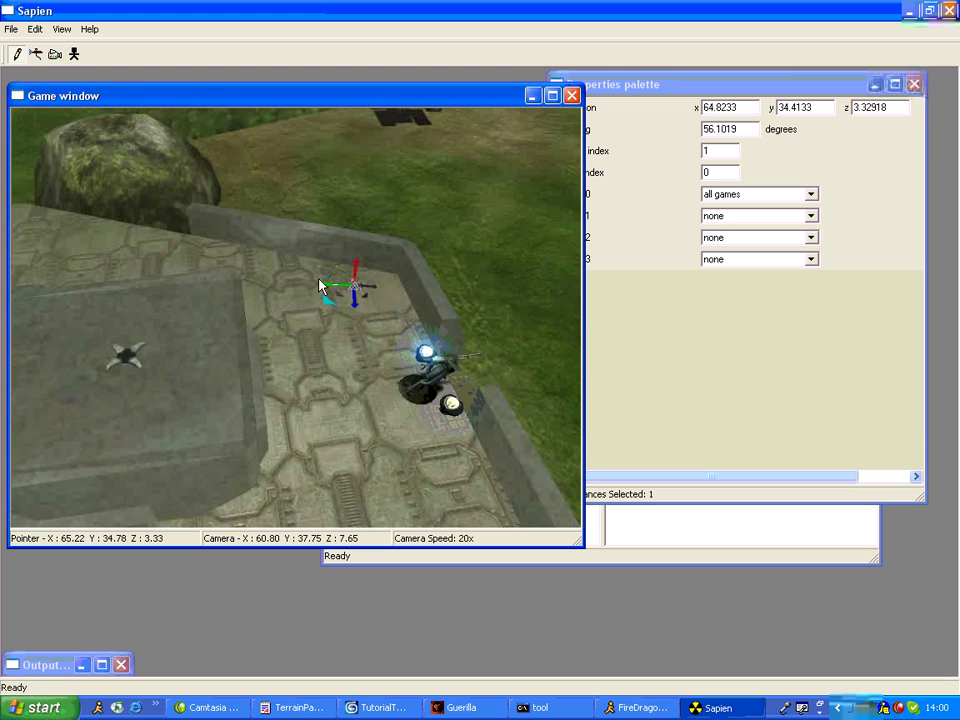
Step: Place and turn a starting point in the platform's outer corner and another near X 62.0, Y 40.1 facing about -83 degrees
middle_click_drag(481, 349, 314, 279)
right_click(403, 350)
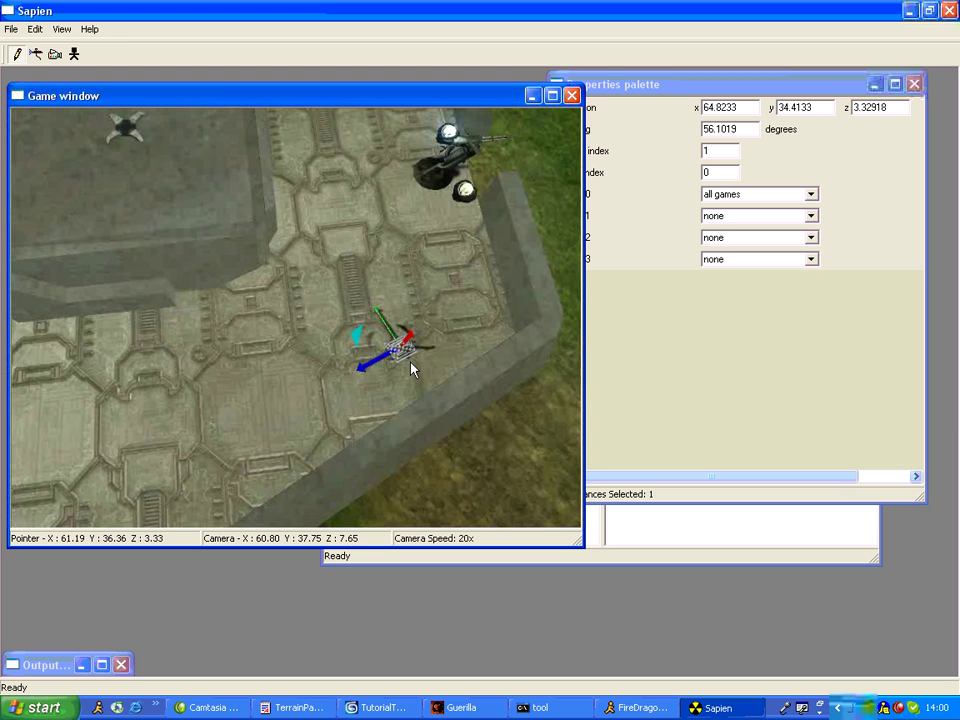
left_click_drag(357, 337, 357, 325)
key("d")
middle_click_drag(358, 326, 285, 135)
key("s")
key("a")
key("w")
mouse_move(333, 322)
left_mouse_down()
mouse_move(261, 300)
mouse_move(400, 287)
left_mouse_up()
Step: Place a starting point beside the platform's central block near X 66.5, Y 36.4, facing about 116 degrees
middle_click_drag(400, 287, 454, 292)
key("w")
key("s")
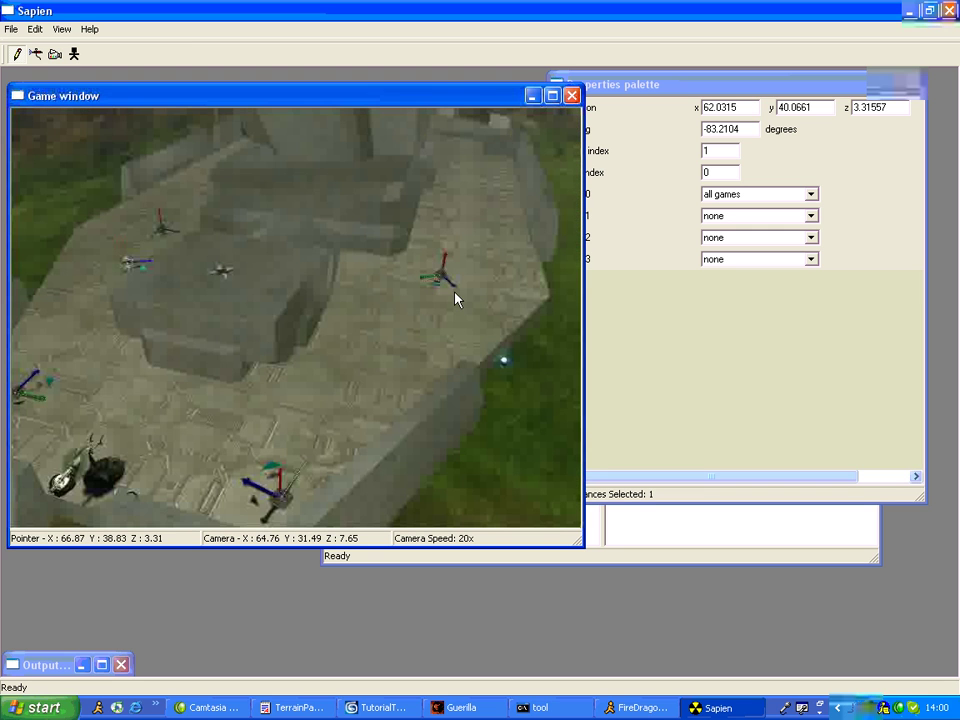
right_click(393, 373)
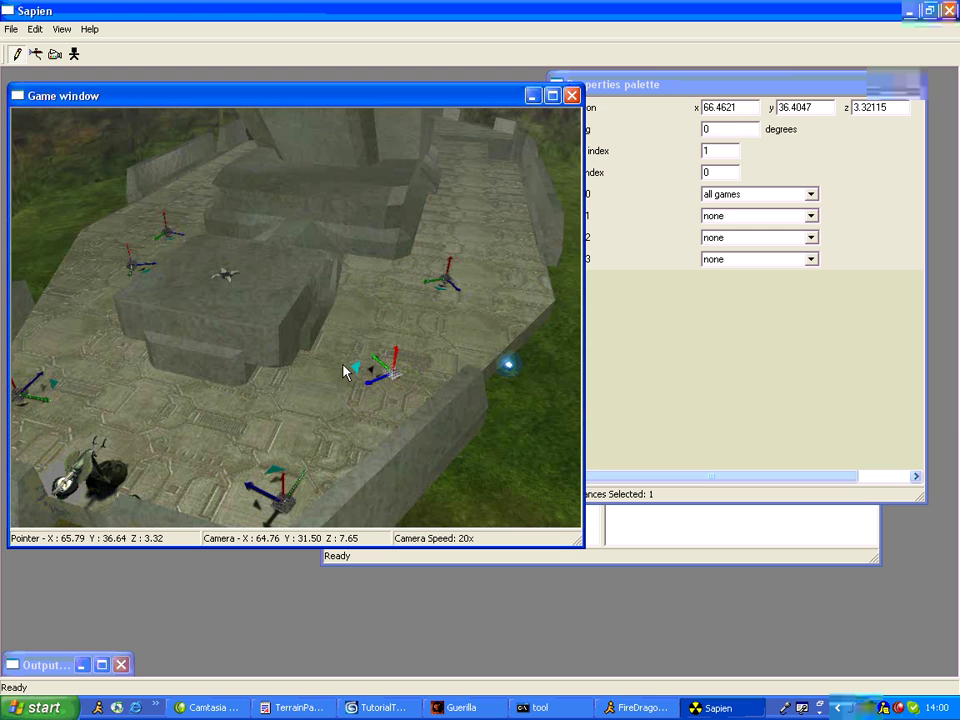
left_click_drag(354, 369, 480, 355)
Step: Place a starting point on the base's side walkway near X 71.7, Y 47.3, facing about -148 degrees
key("s")
middle_click_drag(480, 355, 323, 281)
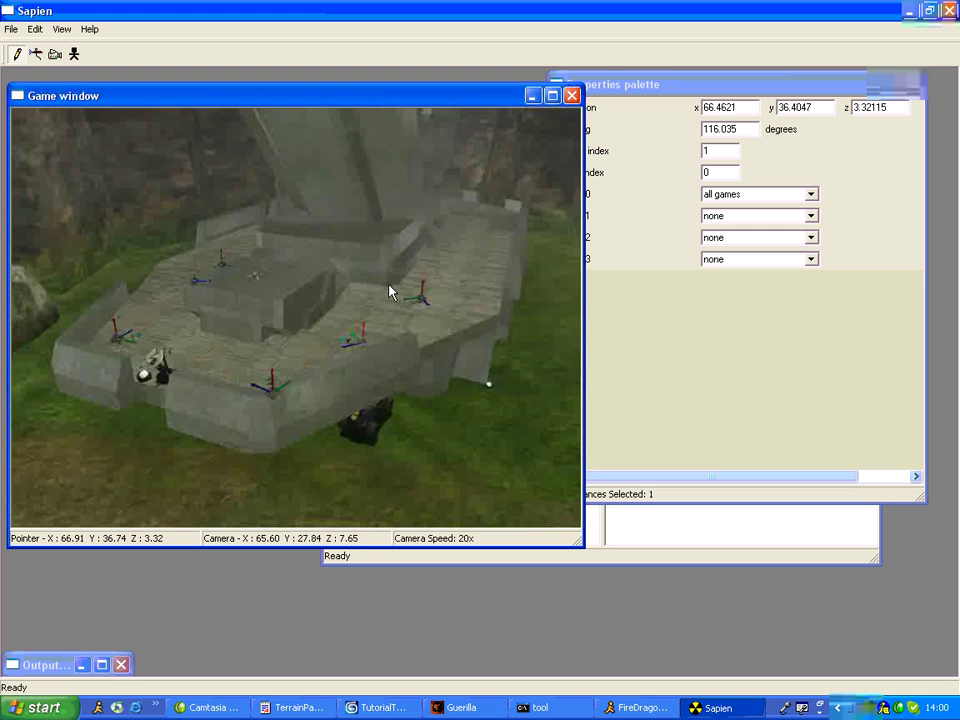
middle_click_drag(389, 285, 104, 288)
key("w")
right_click(383, 397)
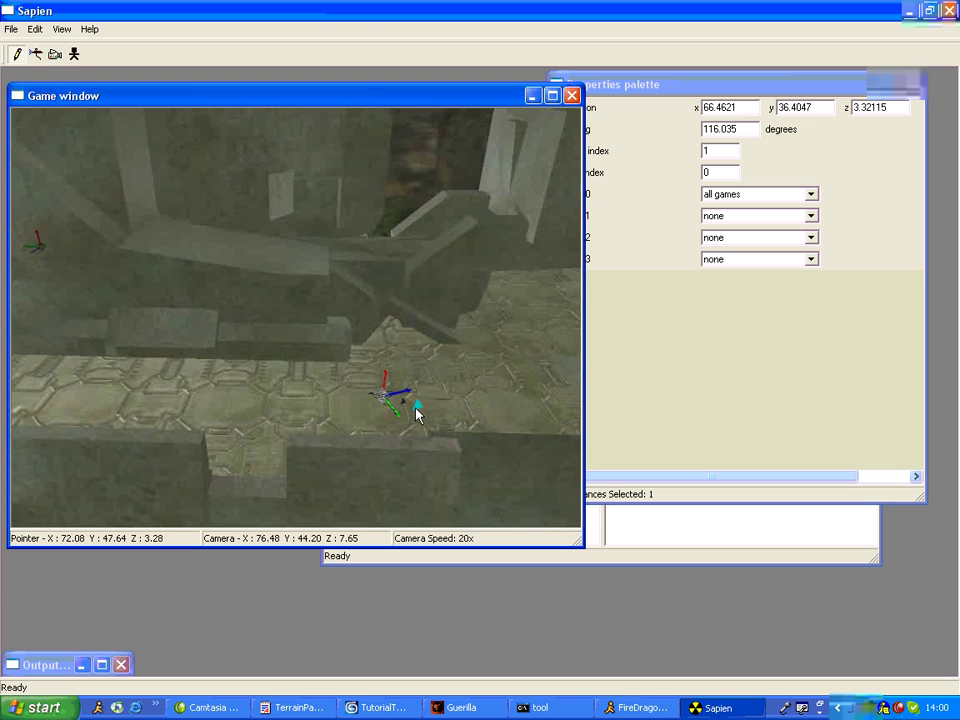
left_click_drag(416, 407, 303, 401)
Step: Place a starting point farther along the base's walkway near X 65.5, Y 49.3, facing about -158 degrees
middle_click_drag(303, 401, 440, 366)
key("w")
key("w")
key("w")
key("w")
right_click(336, 323)
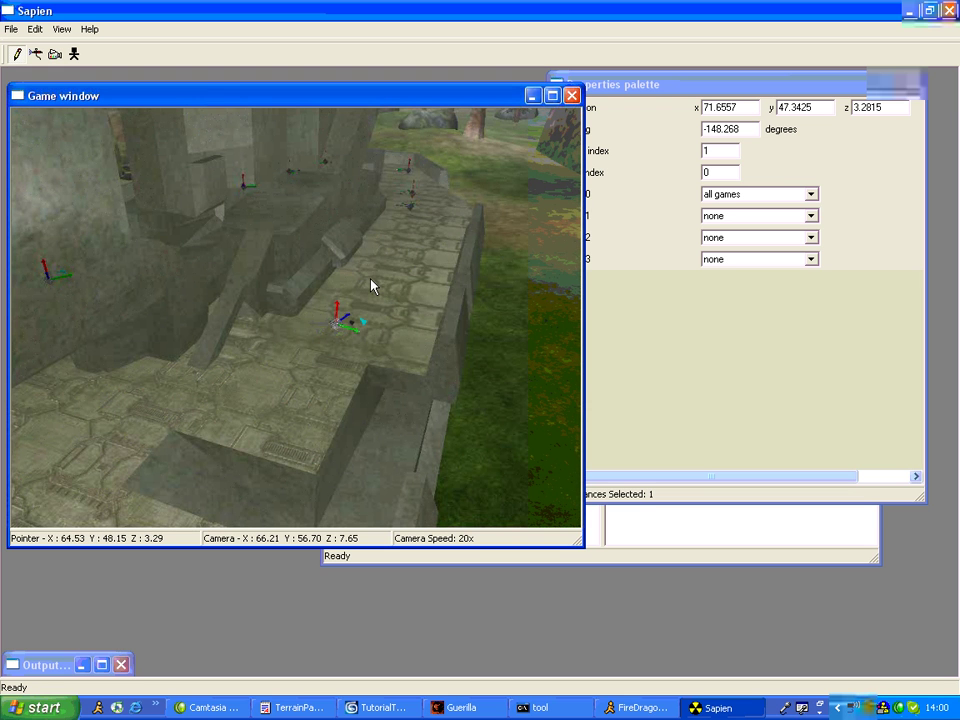
left_click_drag(363, 322, 343, 332)
Step: Place a starting point on the opposite base's platform near X -70.7, Y 35.7, facing about 32 degrees
middle_click_drag(343, 332, 678, 251)
key("w")
key("w")
key("w")
left_click_drag(678, 251, 746, 259)
key("w")
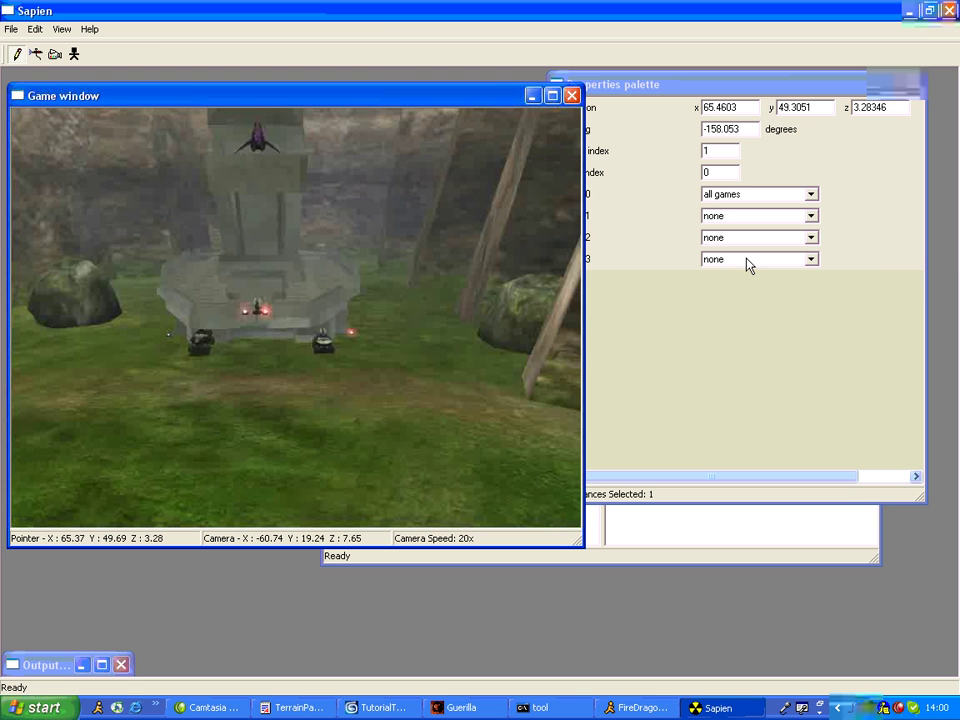
middle_click_drag(746, 259, 303, 356)
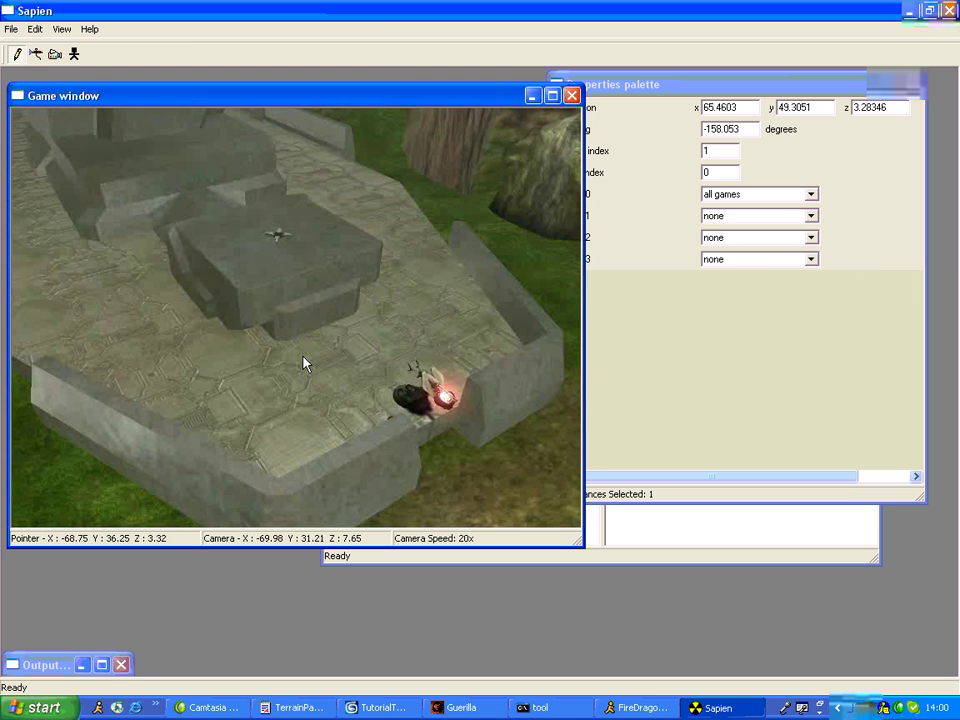
left_click(182, 388)
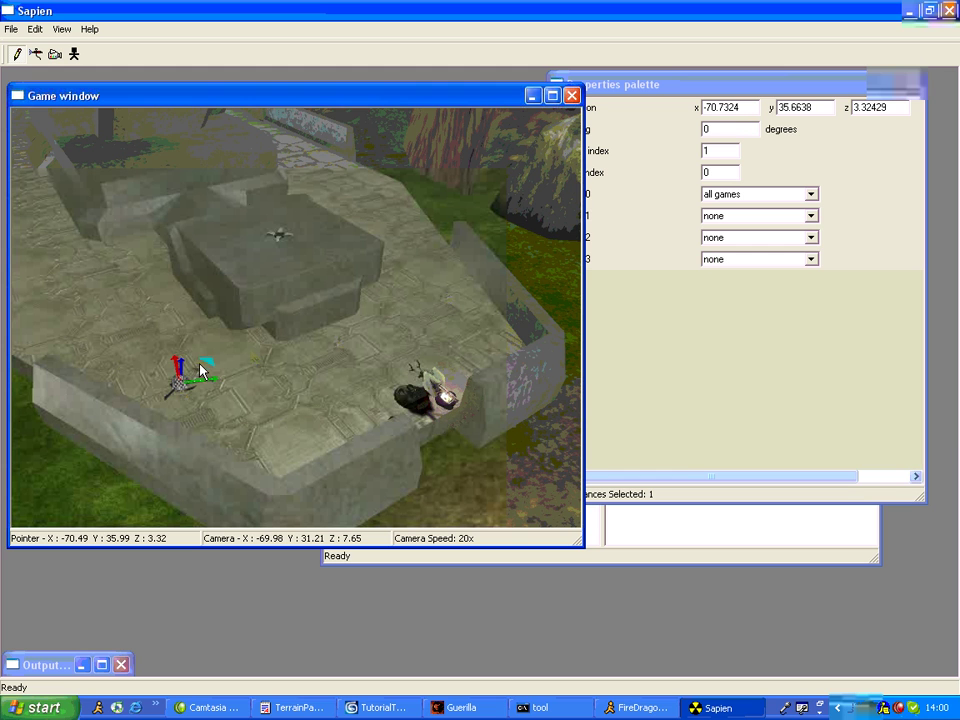
left_click_drag(195, 357, 469, 281)
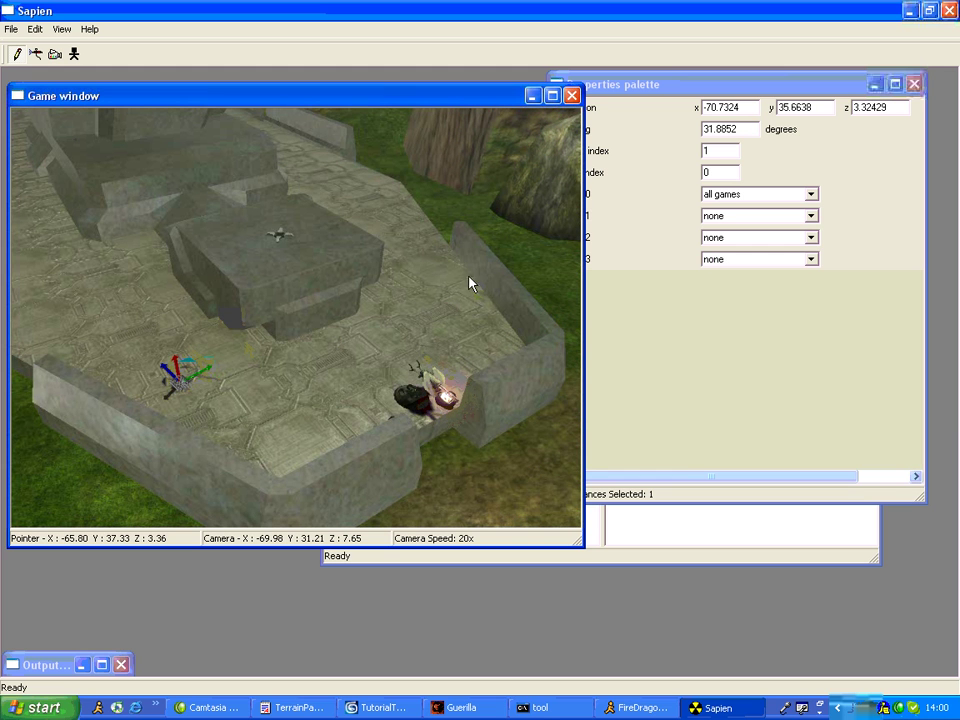
Step: Set the opposite base's new starting point to team index 0
left_click_drag(729, 152, 690, 147)
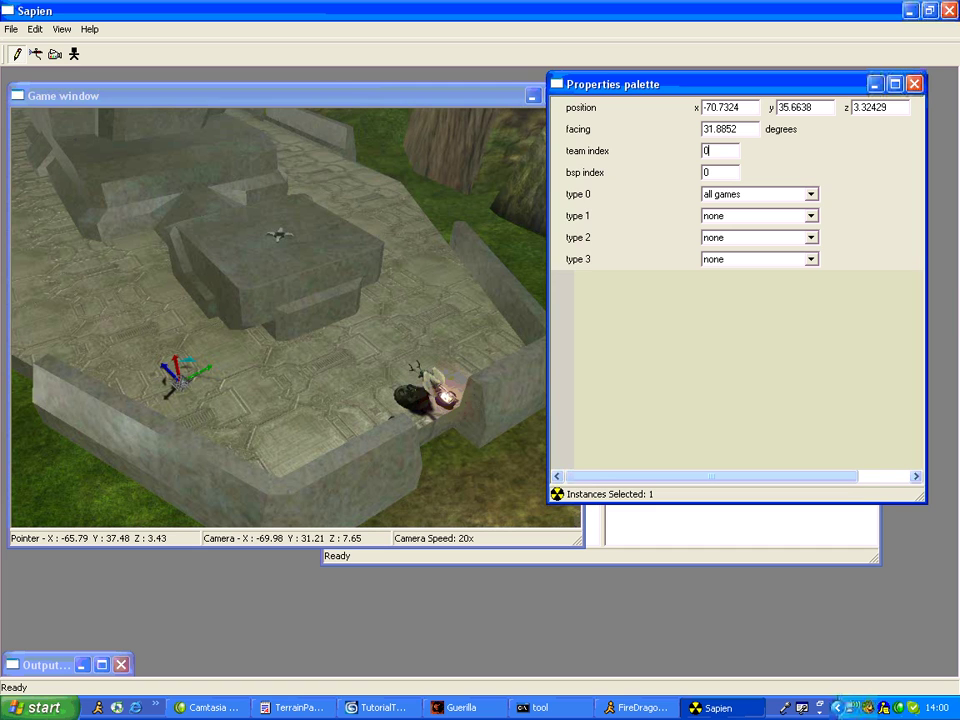
type("0")
left_click(356, 96)
Step: Place a starting point by the platform's outer wall, move it to about X -66.5, Y 36.0 and face it about 65 degrees
right_click(441, 268)
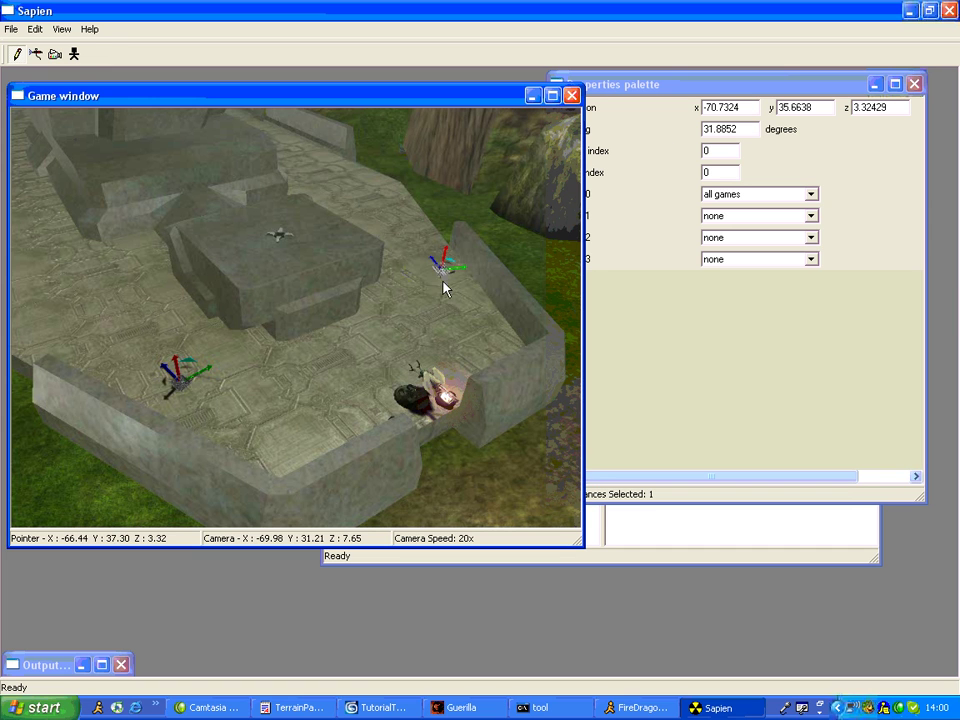
left_click(442, 265)
left_click_drag(415, 272, 408, 273)
key("space")
left_click_drag(531, 345, 508, 350)
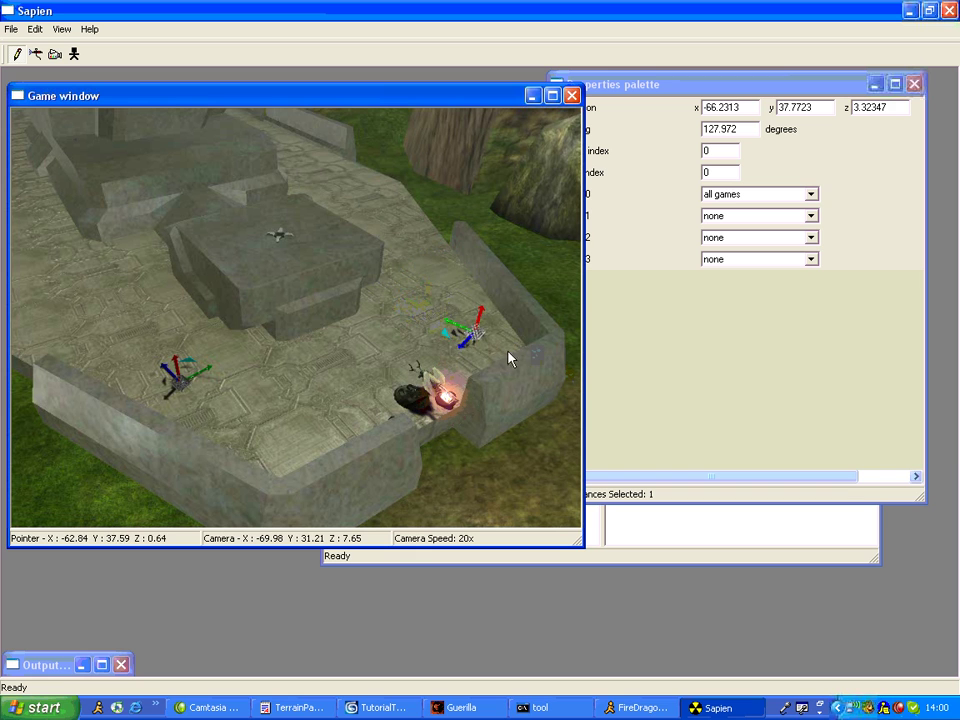
left_click_drag(442, 331, 418, 246)
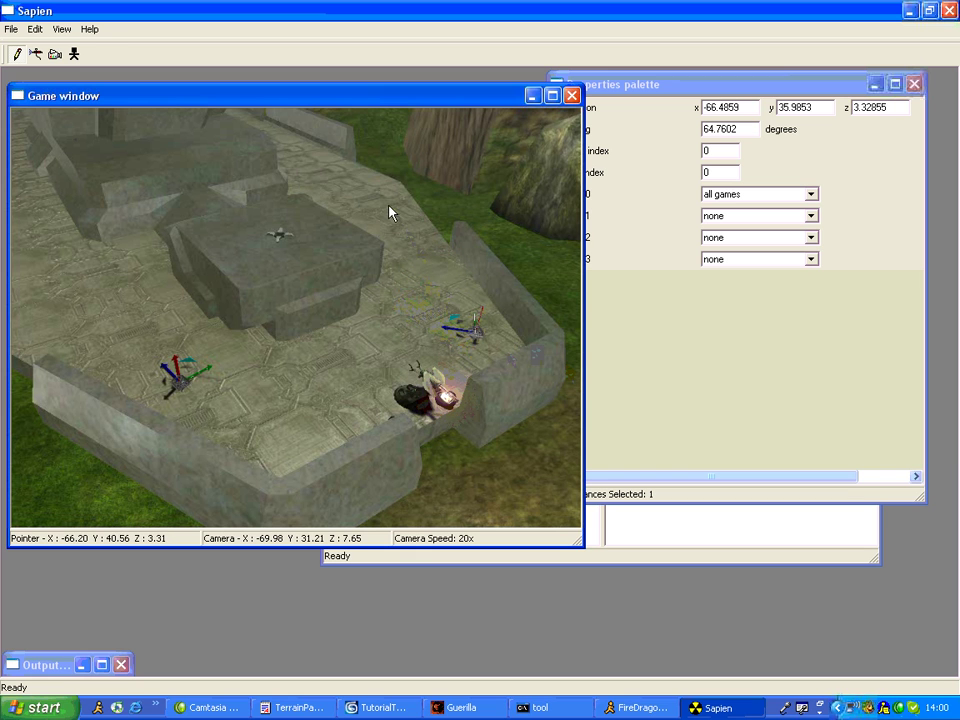
Step: Place starting points near X -66.2, Y 40.7 and X -73.0, Y 38.3, turning the second to about -59 degrees
left_click(392, 205)
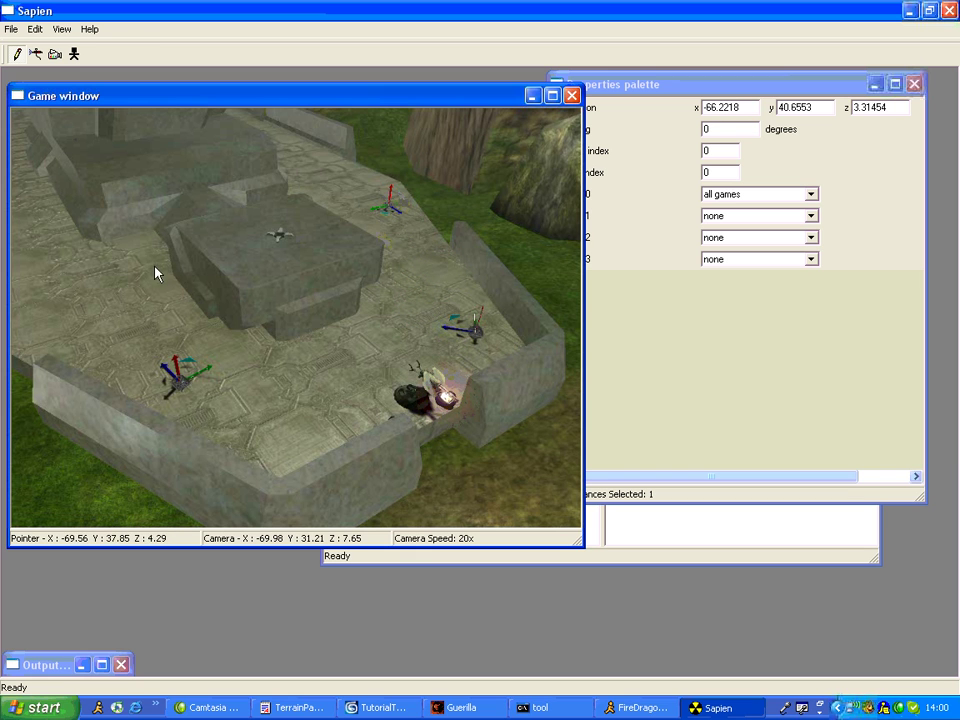
right_click(42, 289)
left_click_drag(74, 288, 83, 331)
Step: Place a starting point on the side walkway near X -76.2, Y 45.7, facing about -121 degrees
key("a")
middle_click_drag(448, 324, 232, 408)
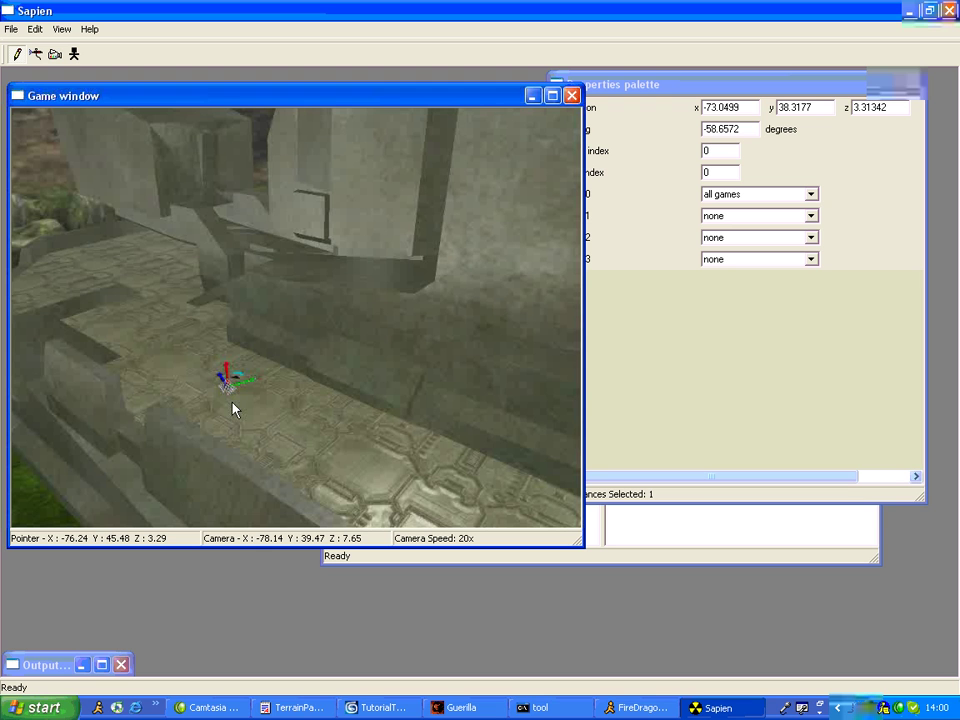
left_click_drag(272, 402, 300, 424)
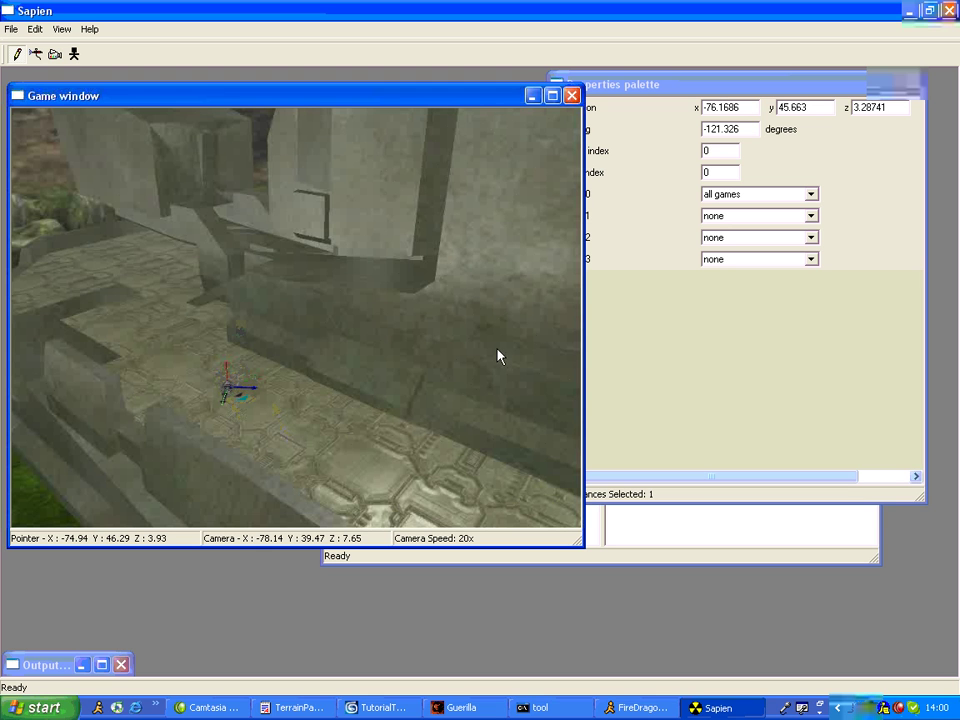
Step: Place a starting point on the other side walkway near X -70.0, Y 47.5, facing about -112 degrees
key("w")
middle_click_drag(497, 349, 289, 322)
key("s")
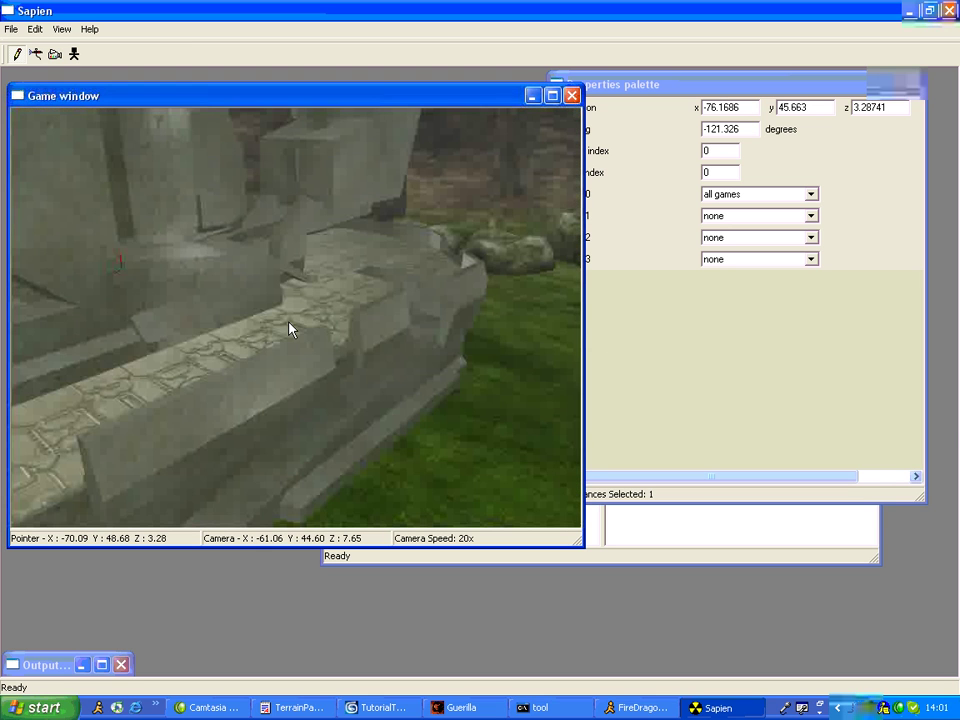
right_click(238, 338)
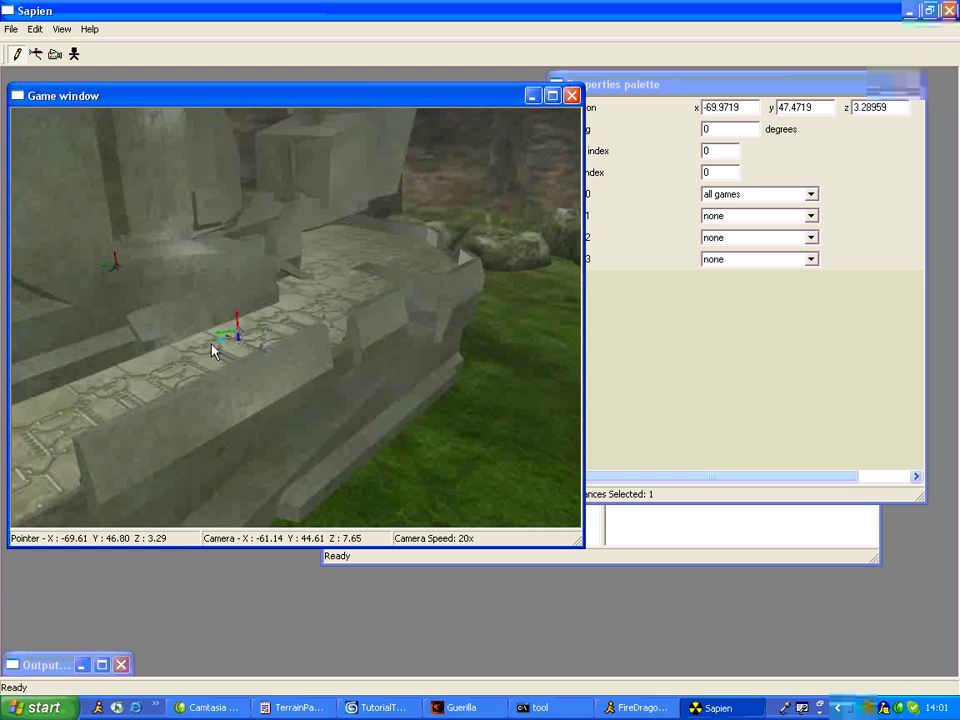
left_click_drag(268, 341, 290, 350)
Step: Select Netgame Equipment under Game data as the category of objects to place
middle_click_drag(290, 350, 2, 334)
key("s")
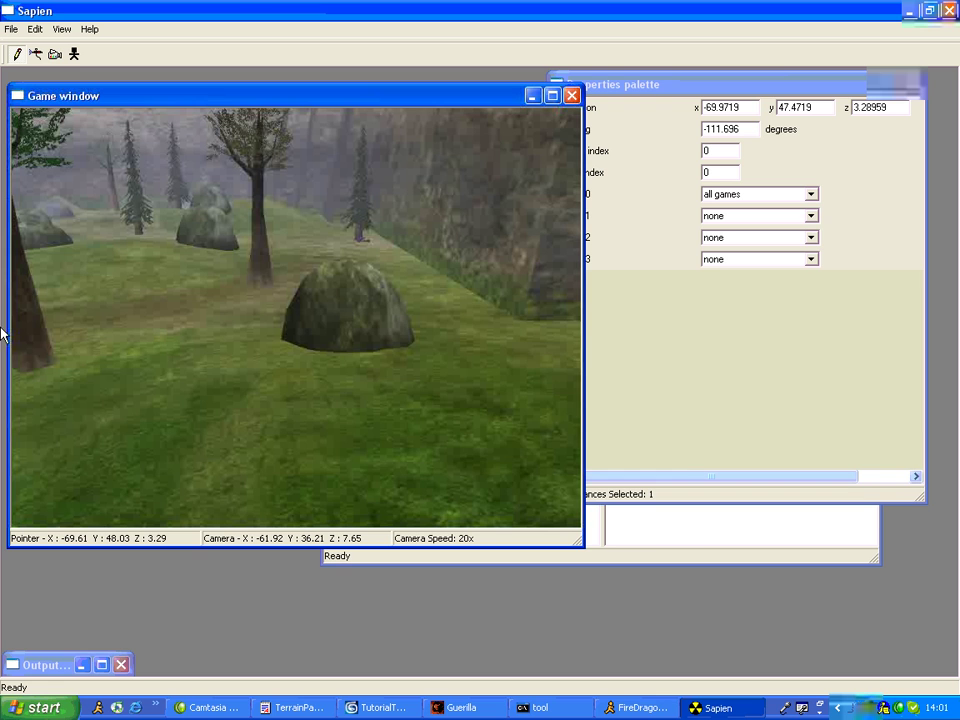
left_click(657, 561)
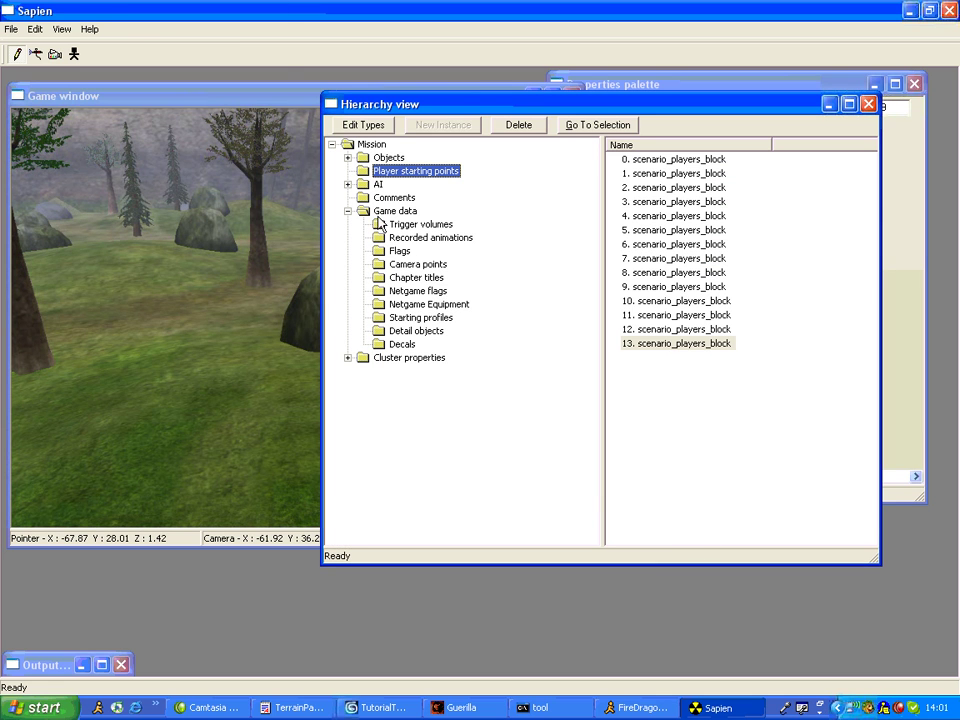
left_click(440, 305)
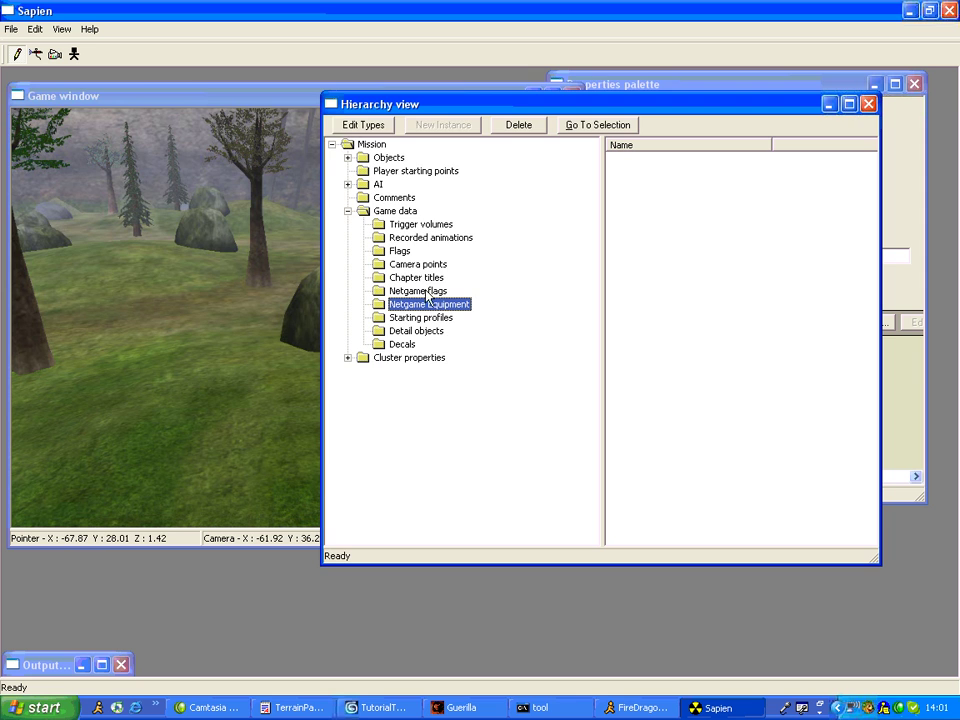
Step: Place a netgame equipment item in the base's corner near X -78.4, Y 54.9, facing about -93 degrees
left_click(137, 95)
key("a")
middle_click_drag(840, 359, 229, 257)
key("a")
key("w")
key("w")
key("s")
key("w")
key("s")
key("w")
key("w")
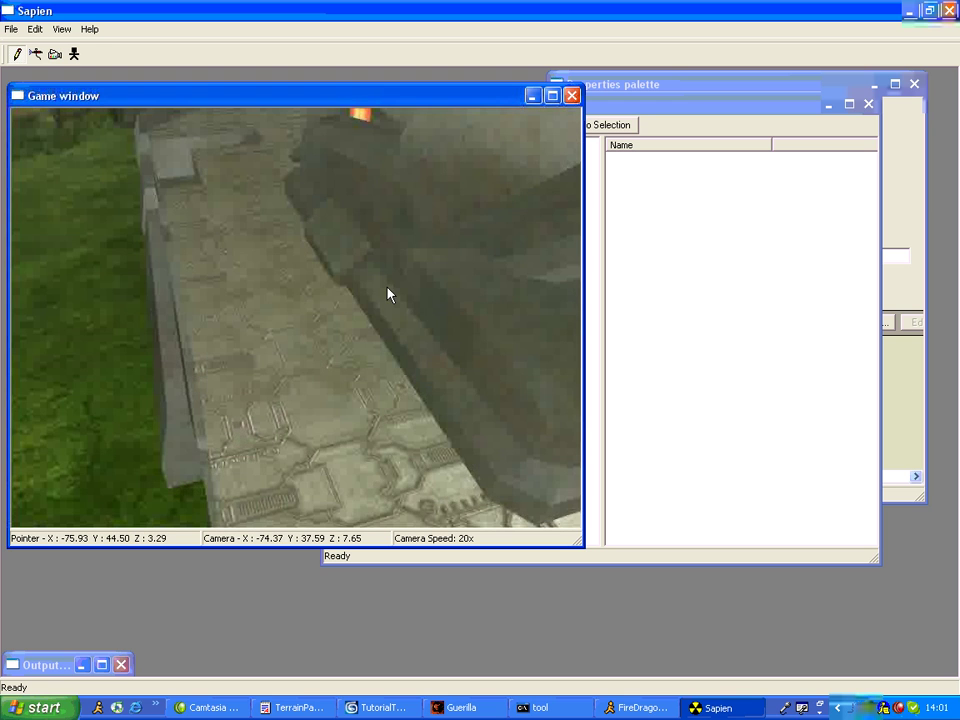
middle_click_drag(387, 288, 640, 352)
right_click_drag(168, 388, 245, 403)
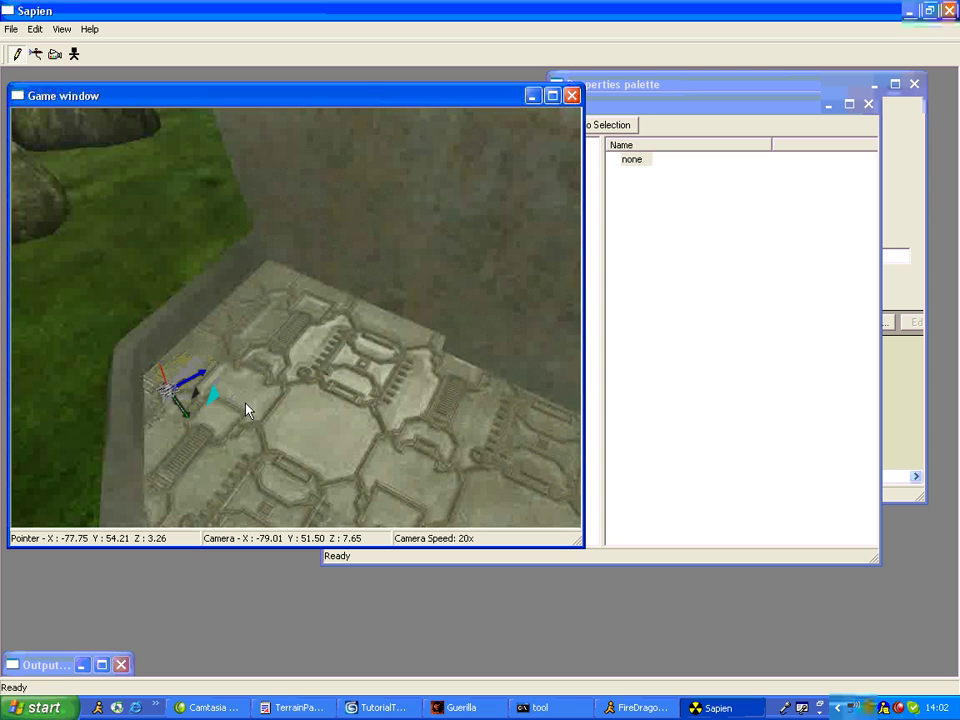
Step: Set the equipment item's type 0 to all games
left_click(921, 163)
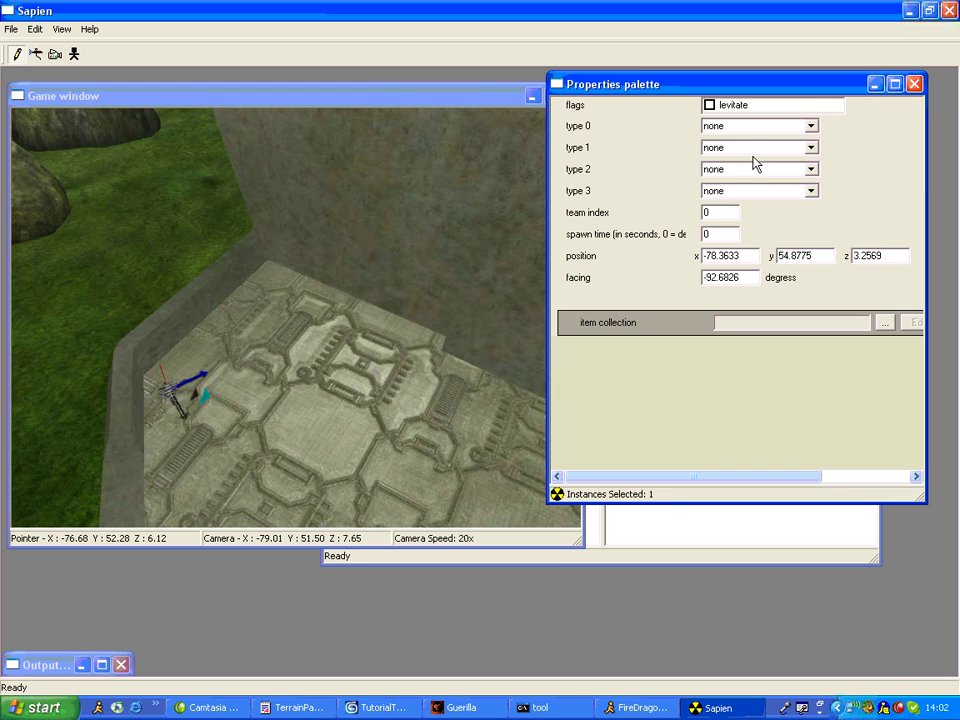
left_click(760, 126)
left_click(750, 261)
Step: Assign shotgun.item_collection from item collections\single weapons to the equipment item
left_click(885, 323)
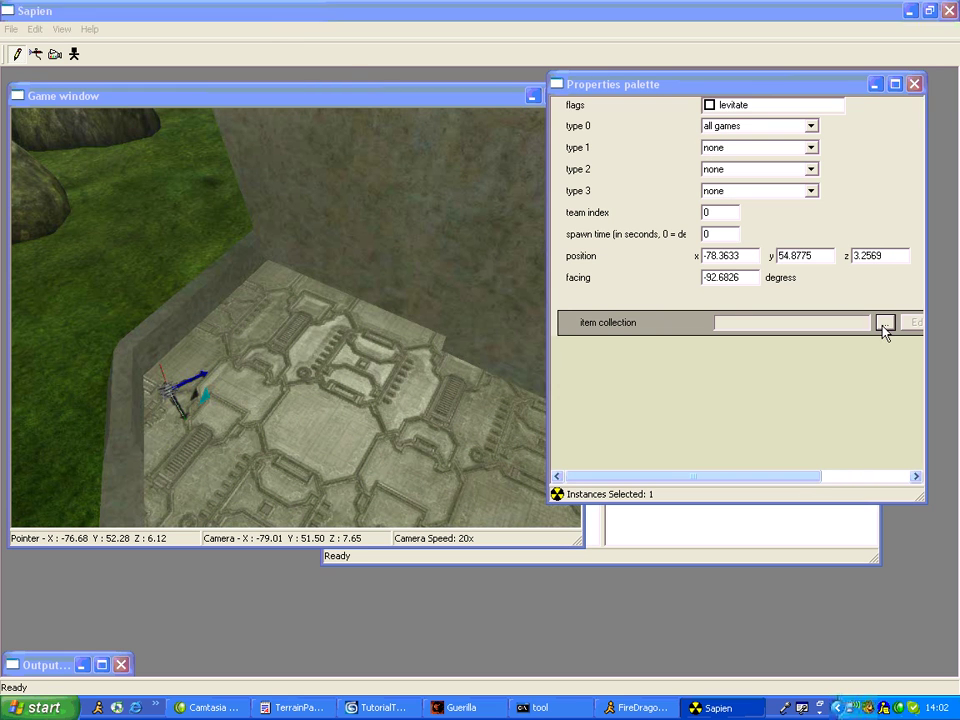
left_click(263, 39)
left_click(263, 39)
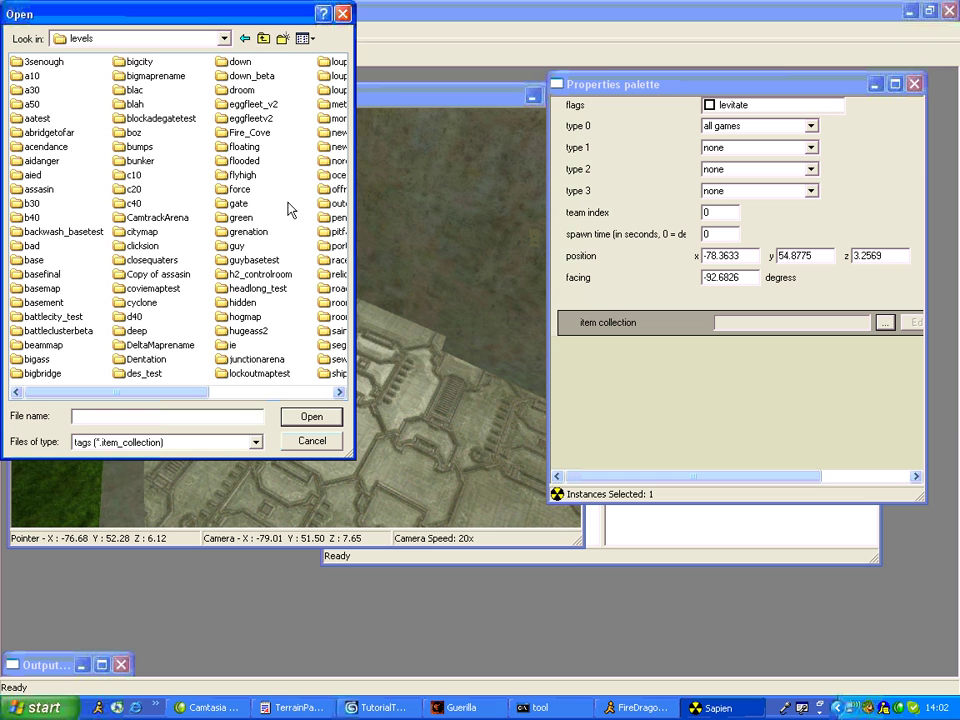
left_click(263, 39)
left_click(208, 204)
key("i")
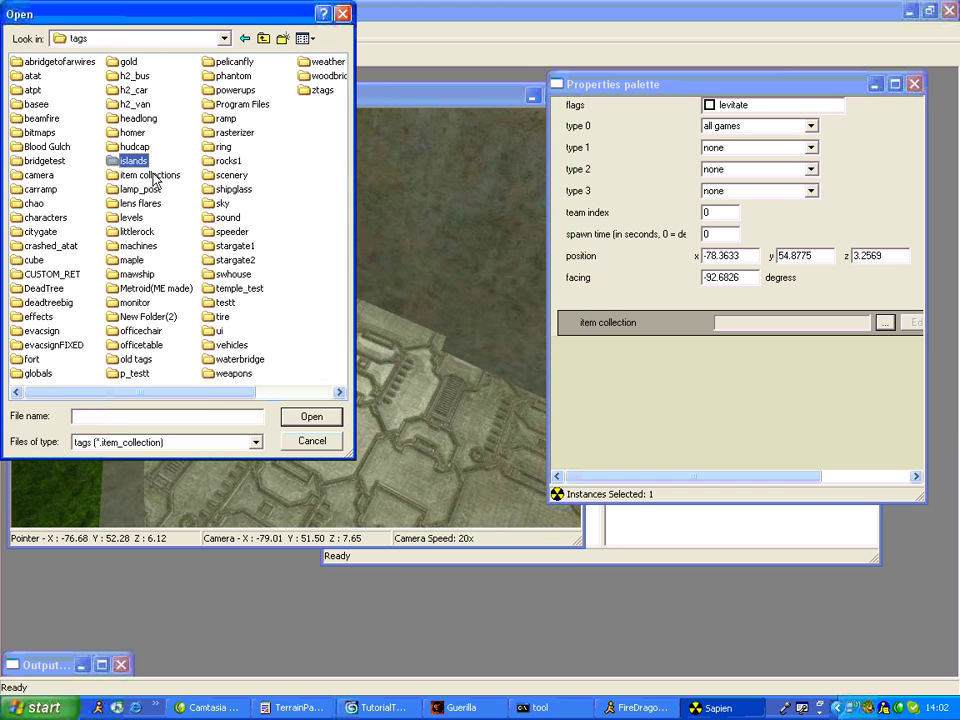
double_click(150, 175)
double_click(42, 77)
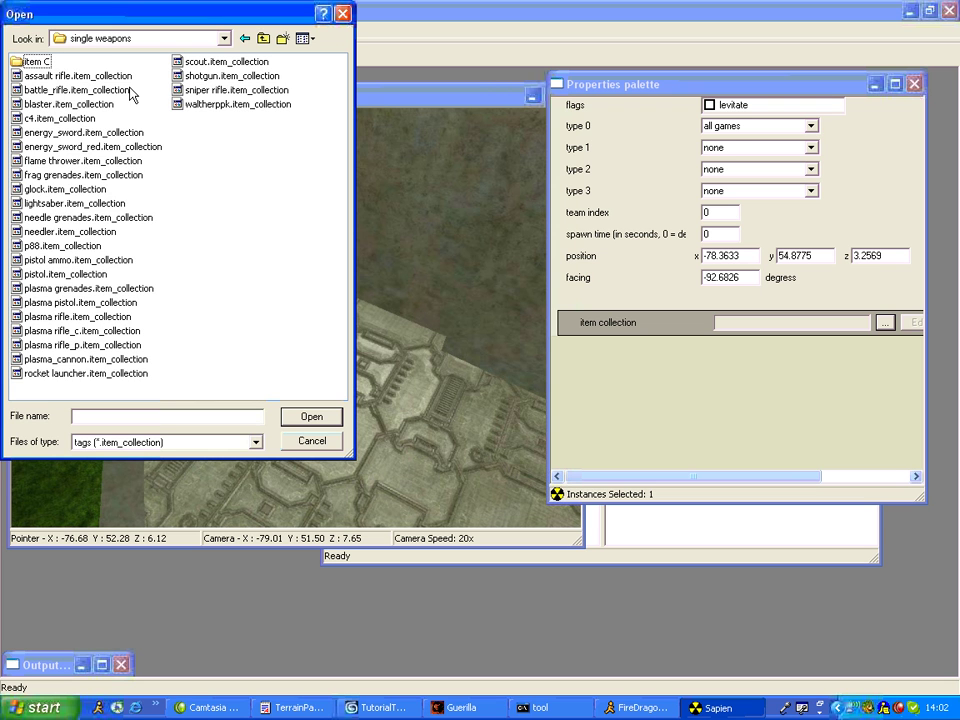
double_click(230, 80)
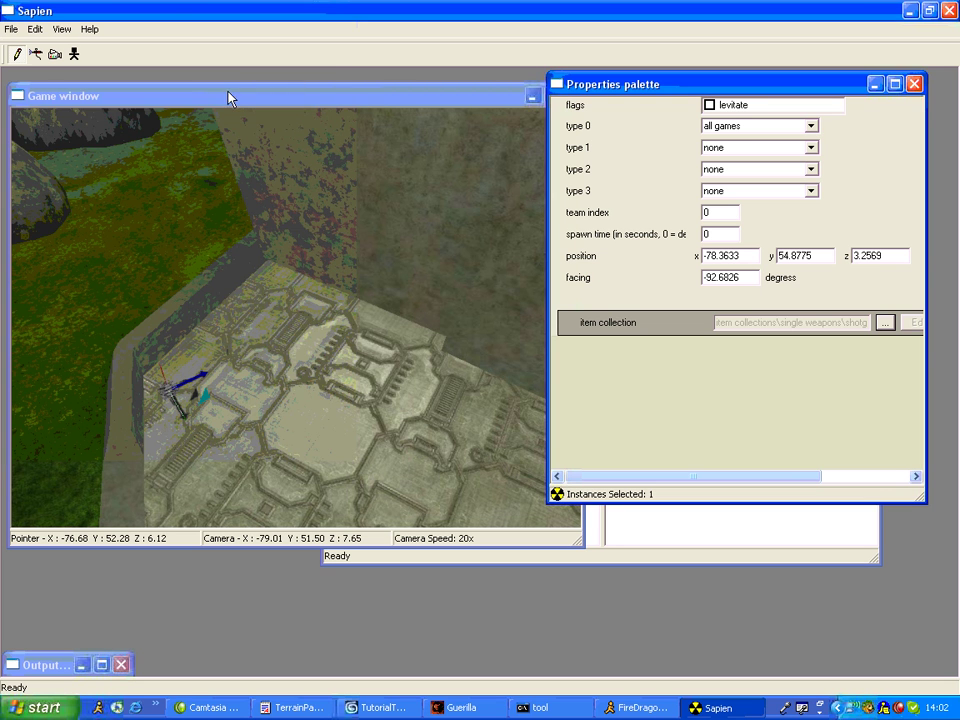
Step: Place a second shotgun item in the next corner near X -74.6, Y 56.4, facing about -124 degrees
left_click(229, 96)
key("w")
middle_click_drag(693, 336, 947, 370)
key("w")
key("s")
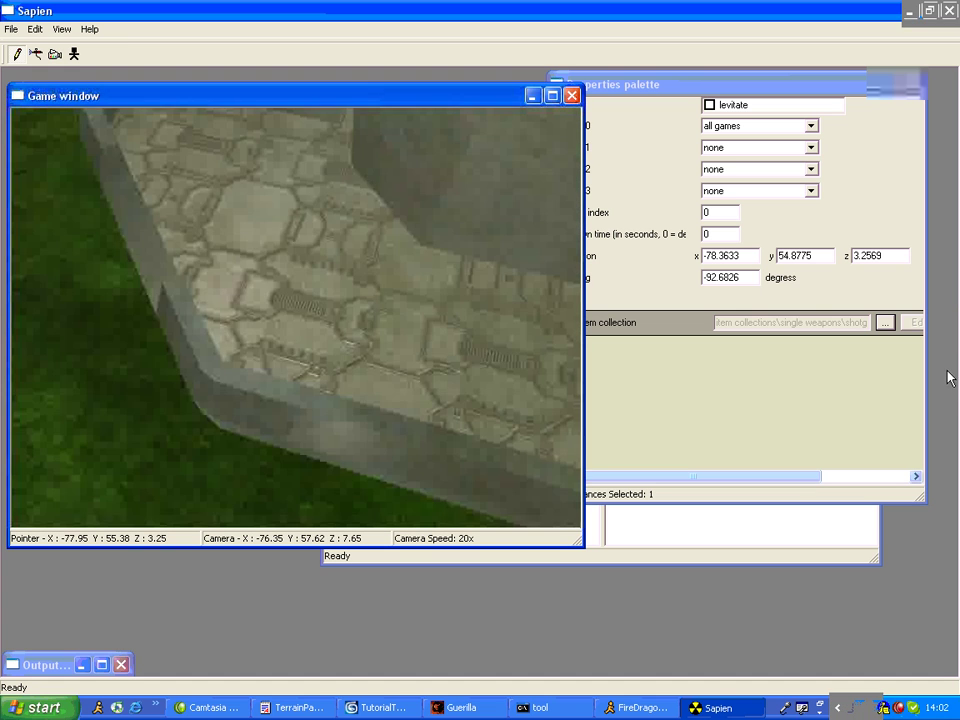
right_click(256, 350)
left_click_drag(198, 344, 241, 282)
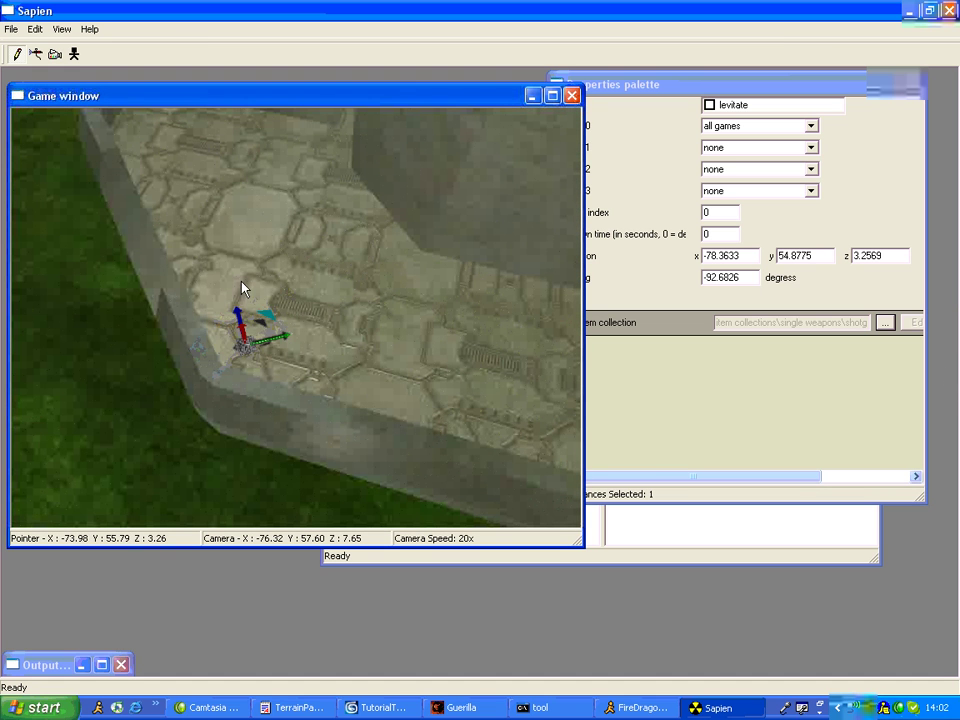
Step: Place an equipment item near X -70.2, Y 40.0 and assign it the sniper rifle item collection
middle_click_drag(456, 291, 951, 244)
key("w")
key("w")
key("d")
key("s")
key("a")
key("w")
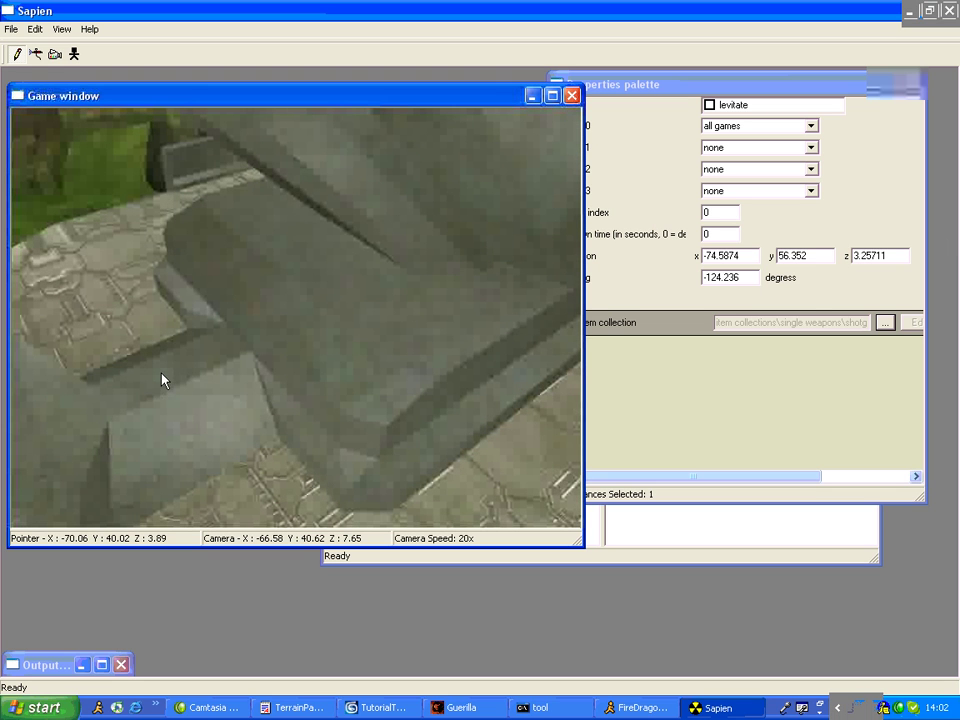
right_click(162, 374)
left_click(885, 323)
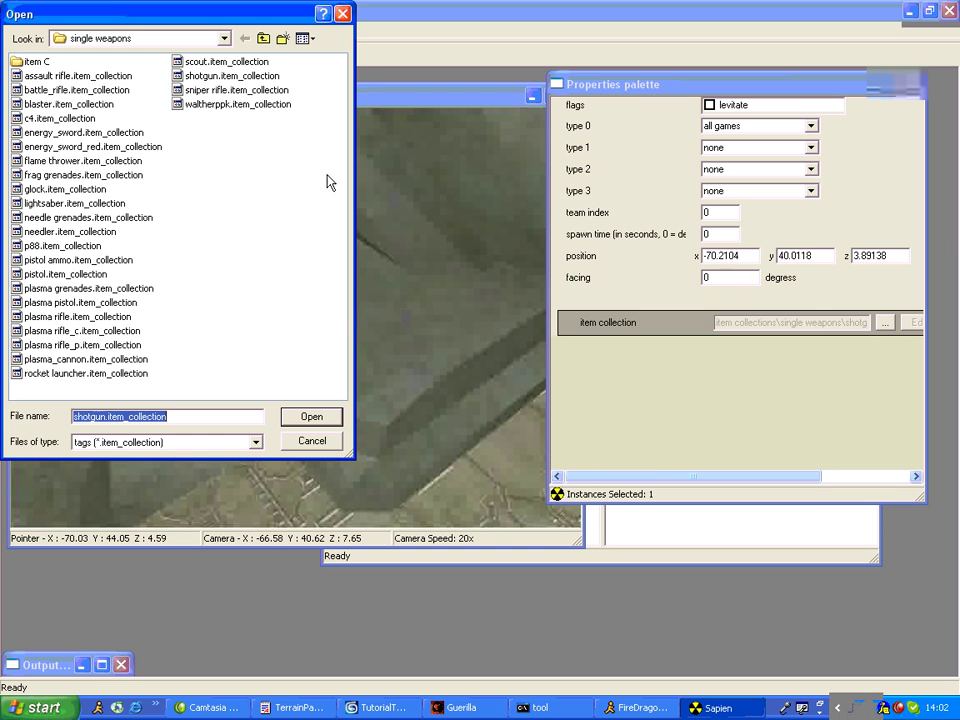
double_click(241, 93)
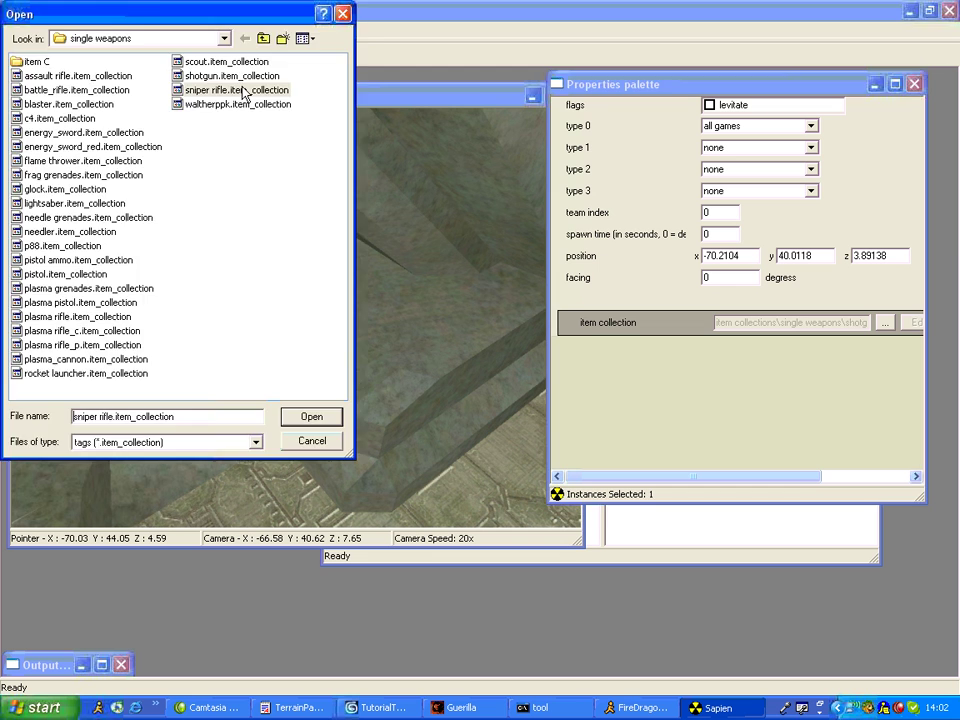
Step: Place an equipment item at the platform's edge near X -69.8, Y 34.5 and assign it the pistol item collection
left_click(324, 300)
middle_click_drag(320, 308, 17, 279)
key("w")
key("s")
left_click(283, 328)
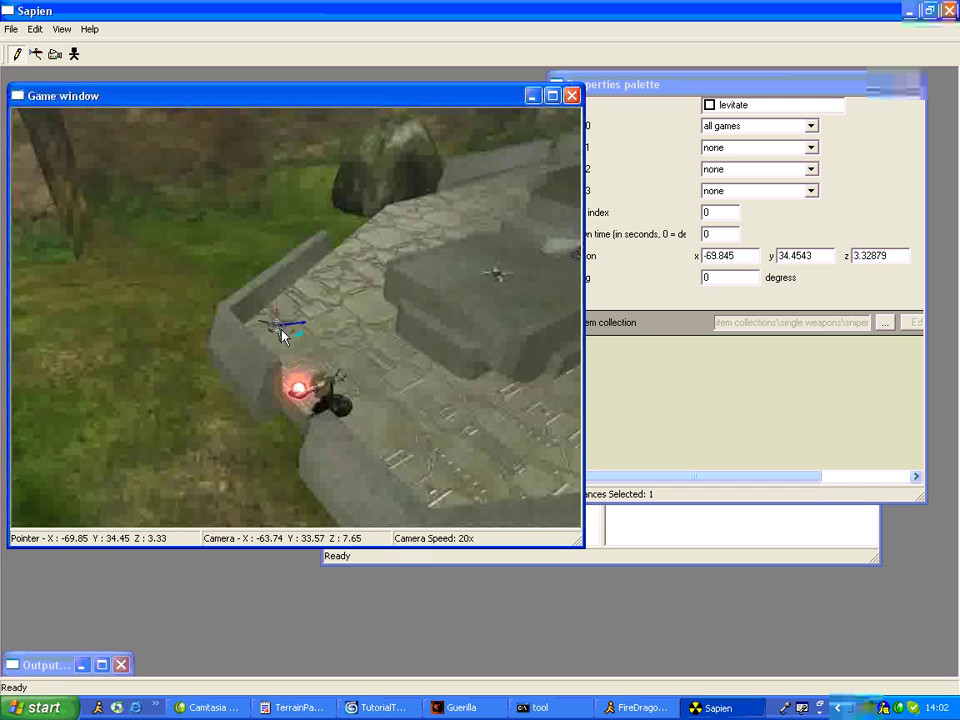
left_click(888, 324)
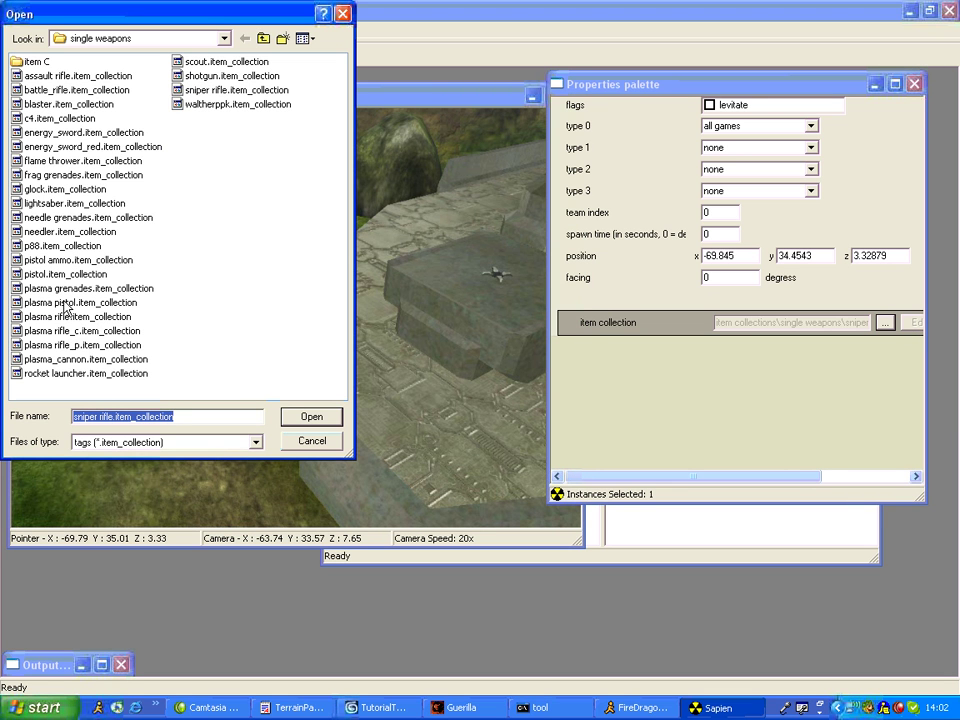
double_click(92, 274)
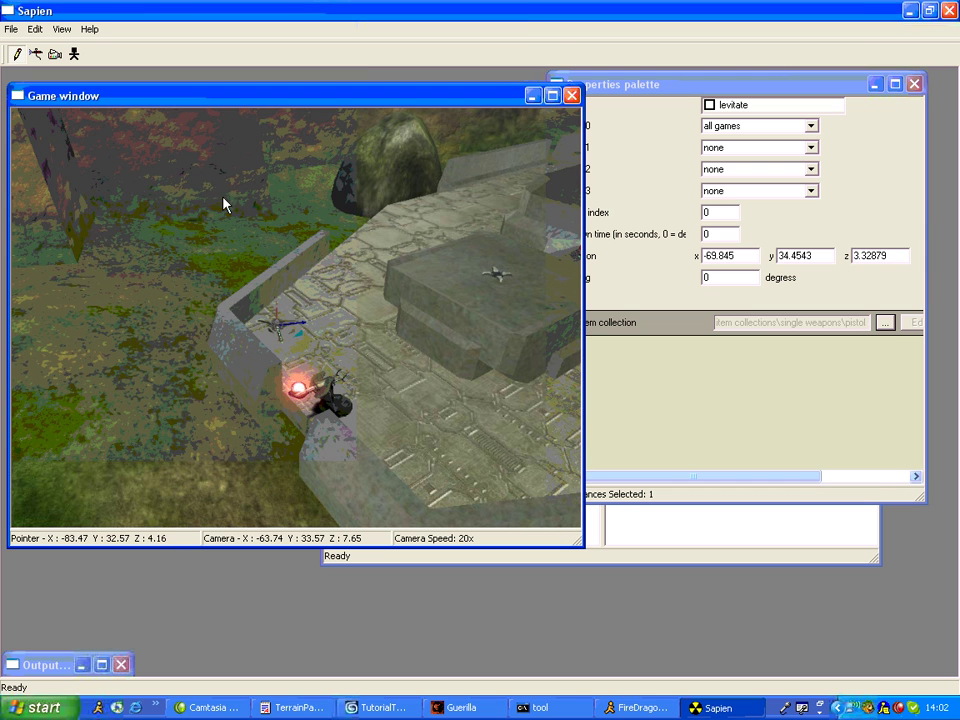
Step: Place another pistol item on the platform near X -66.3, Y 35.5, facing about 100 degrees
middle_click_drag(370, 408, 352, 290)
key("a")
right_click(352, 283)
left_click_drag(405, 295, 358, 157)
Step: Place two more pistol items on the platform, one near X -69.1, Y 49.8 facing about 155 degrees and one near X -77.4, Y 46.3
middle_click_drag(520, 214, 678, 167)
key("s")
key("w")
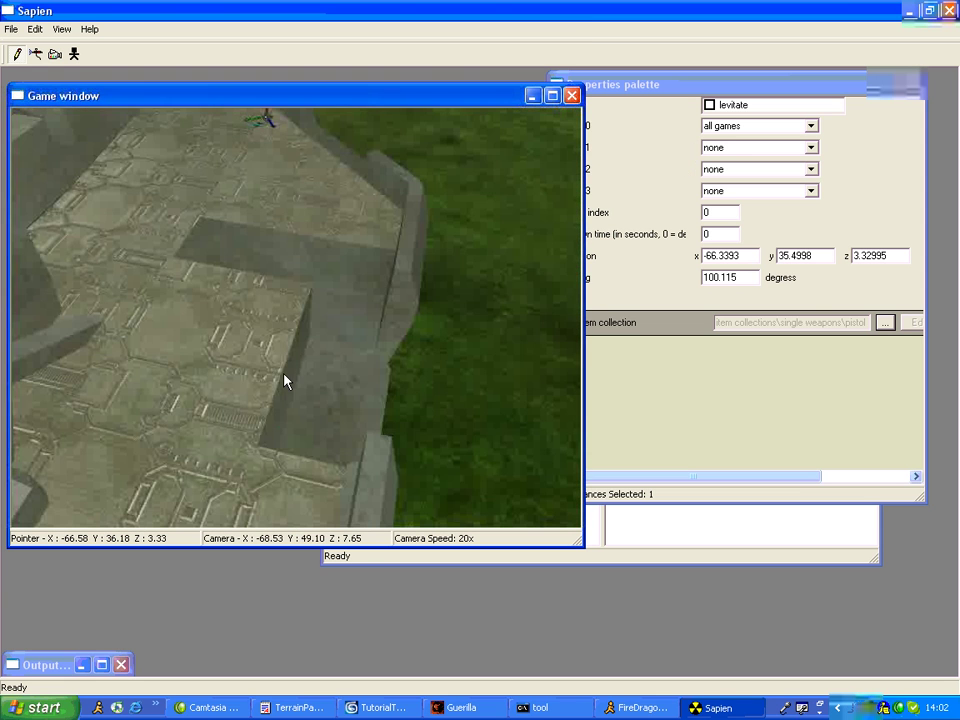
middle_click_drag(284, 374, 407, 307)
right_click(374, 328)
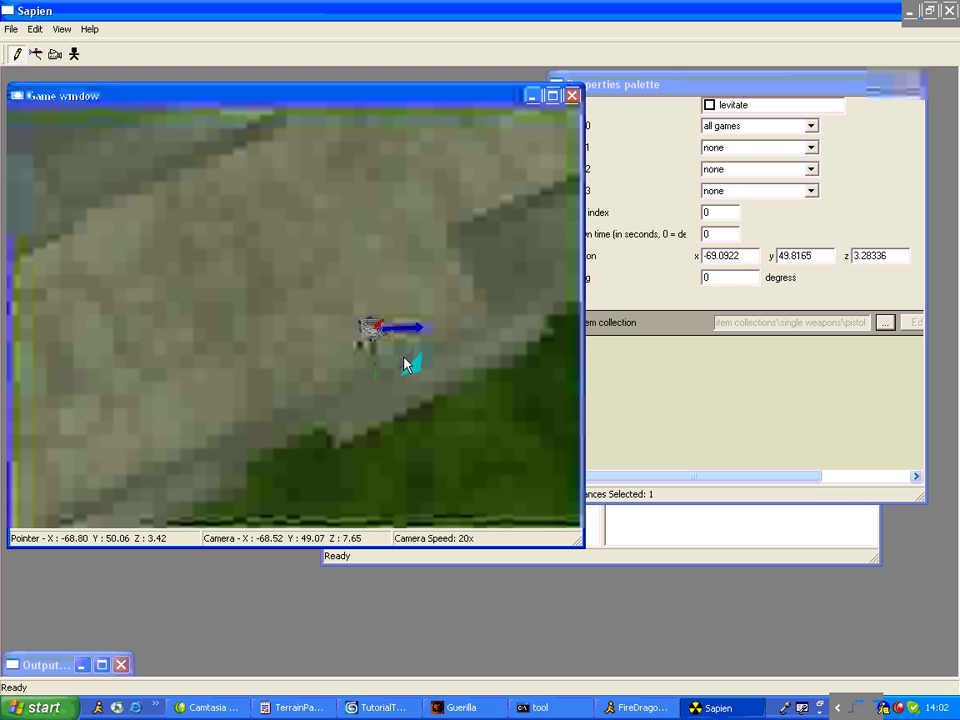
left_click_drag(406, 360, 178, 381)
middle_click_drag(178, 381, 133, 434)
right_click_drag(135, 440, 165, 388)
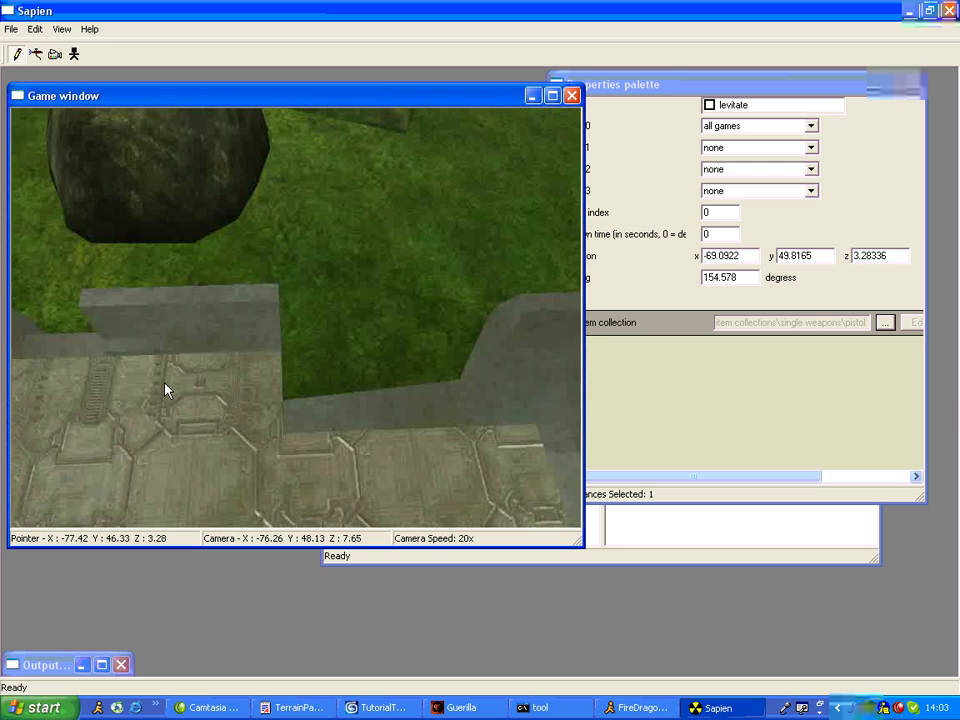
Step: Place an equipment item beside the boulder near X -65.9, Y 21.0 and assign it the flame thrower item collection
key("w")
middle_click_drag(60, 403, 43, 435)
key("a")
key("w")
key("w")
key("space")
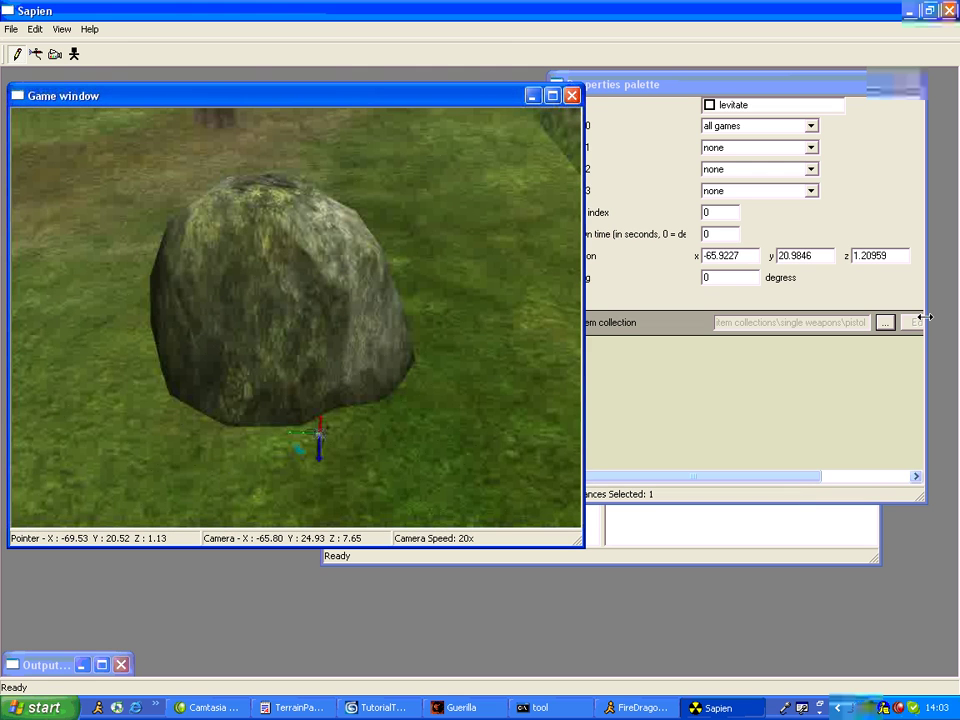
left_click(889, 321)
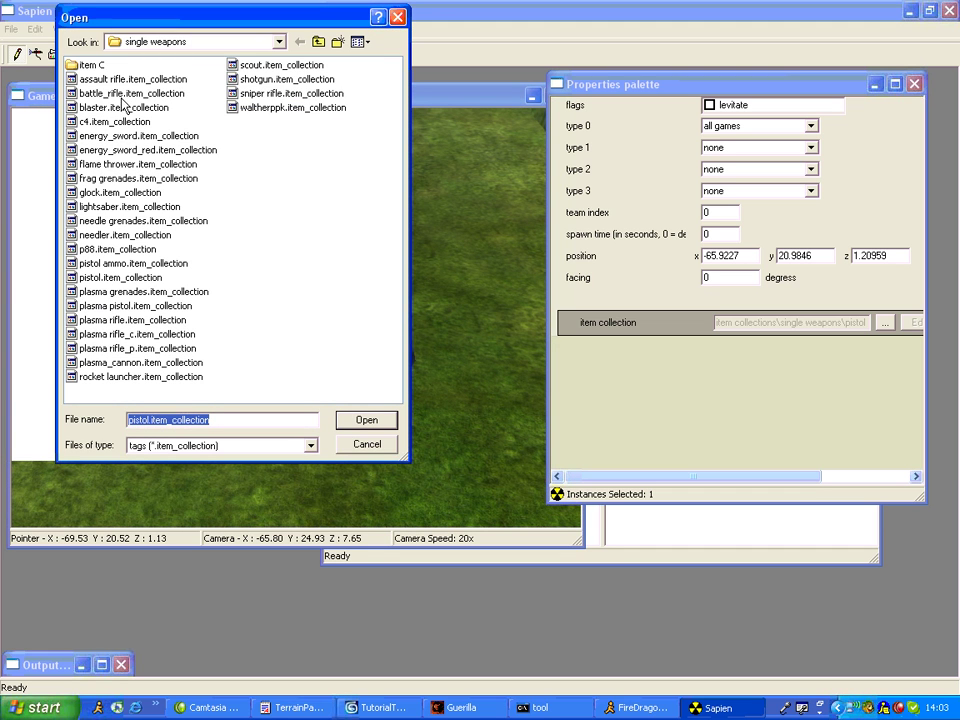
double_click(114, 165)
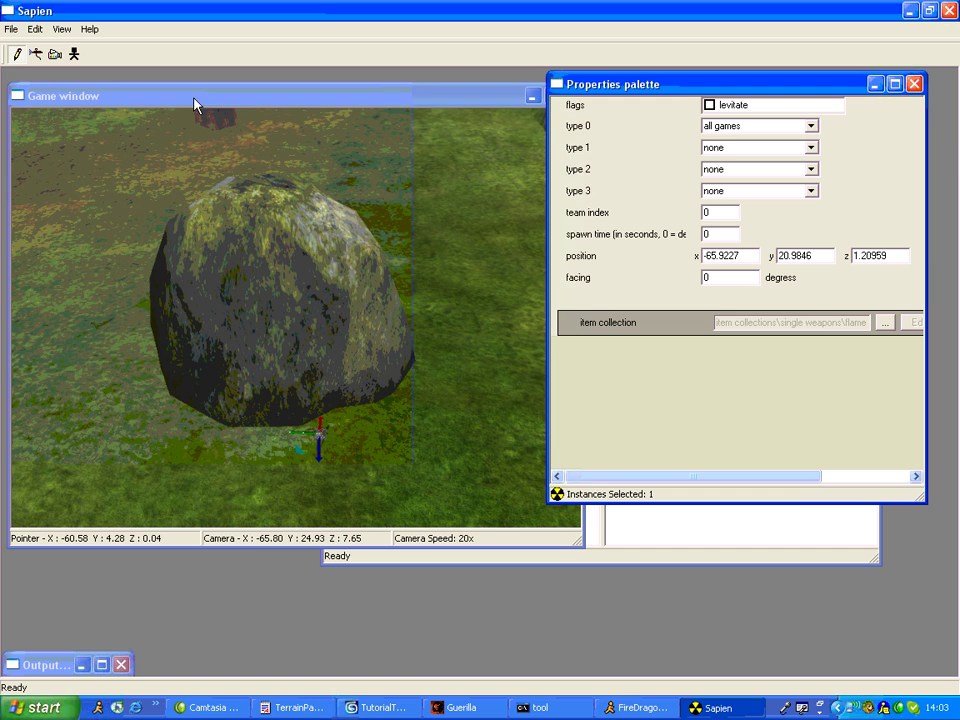
left_click(195, 98)
Step: Place a second flame thrower item near X 54.5, Y 11.7 on the opposite side of the map and set its team index to 1
middle_click_drag(251, 358, 238, 424)
key("w")
key("w")
key("w")
key("space")
left_click_drag(726, 215, 242, 75)
type("1")
left_click(210, 233)
Step: Place an item on the opposite base's platform near X 72.4, Y 46.2, facing about 121 degrees, and assign it the pistol item collection
middle_click_drag(210, 233, 928, 289)
key("w")
key("w")
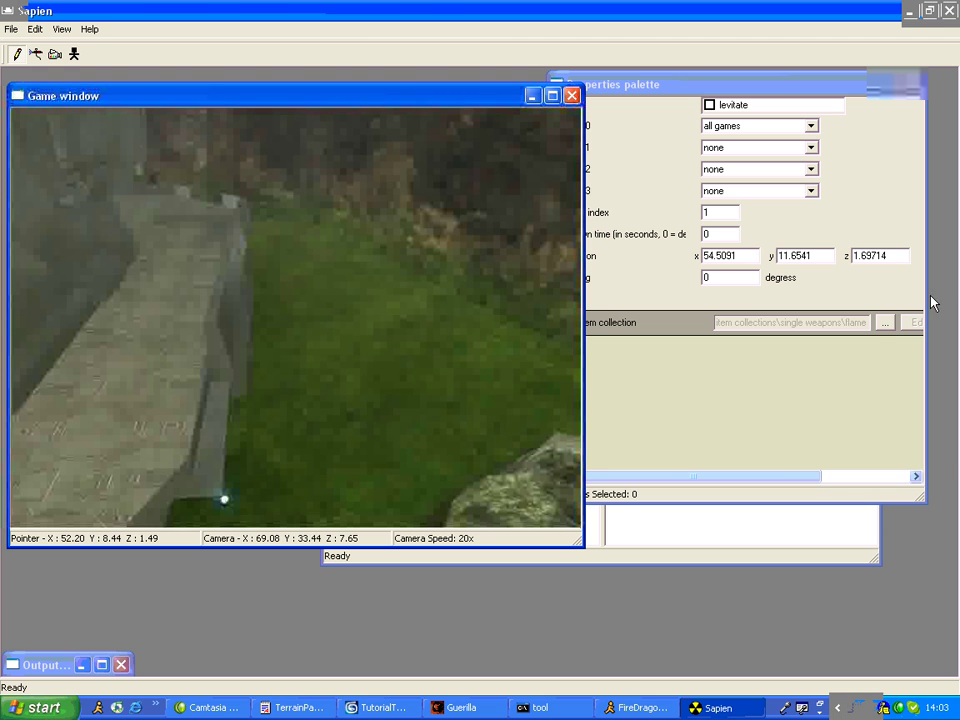
right_click(238, 343)
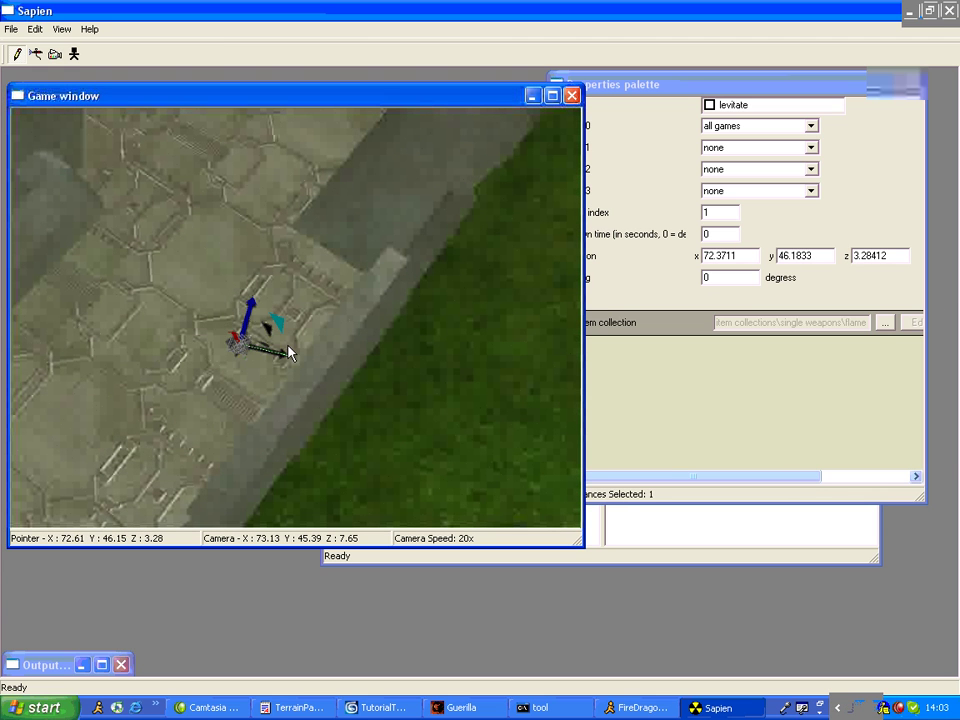
left_click_drag(267, 314, 123, 329)
left_click(885, 322)
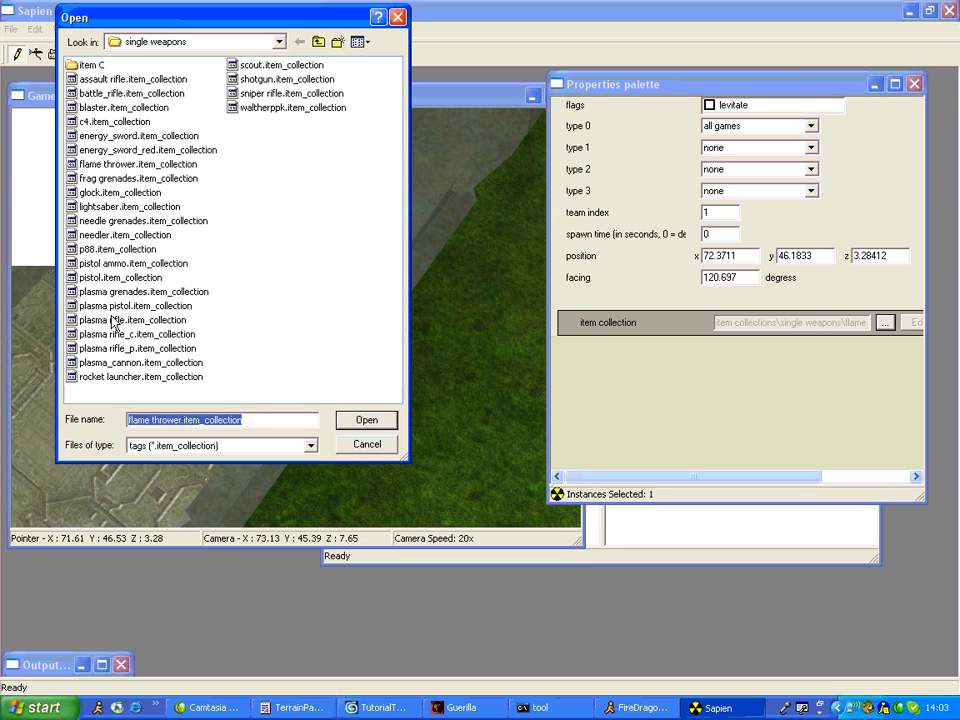
double_click(110, 279)
left_click(77, 105)
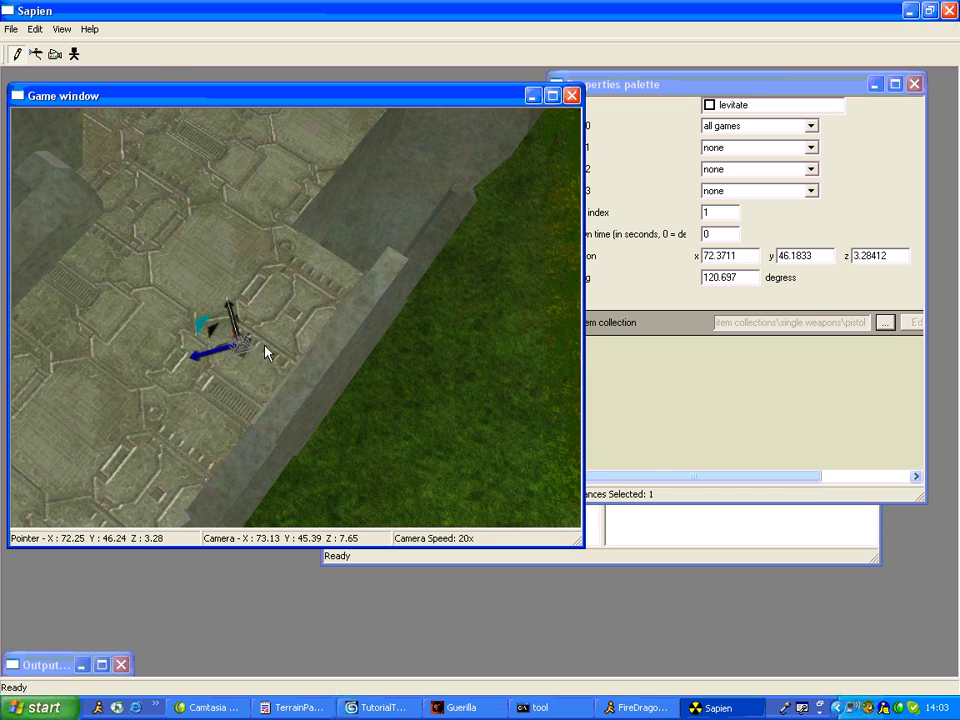
Step: Place another pistol item on the same platform near X 64.3, Y 50.0 and rotate its facing
middle_click_drag(264, 345, 208, 226)
key("w")
right_click(208, 226)
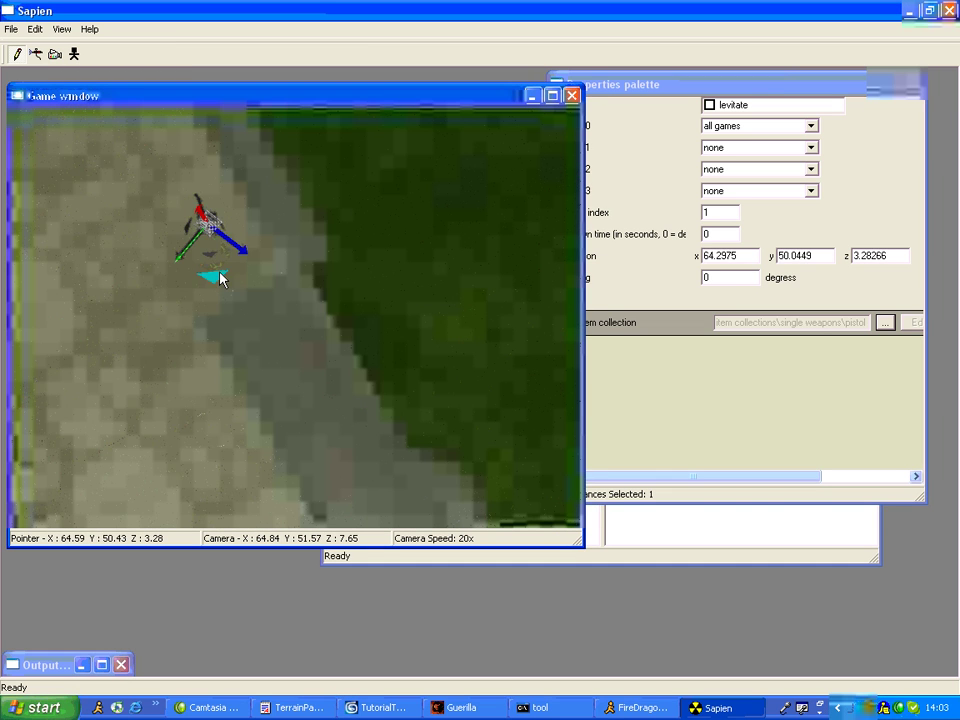
left_click_drag(219, 275, 128, 241)
right_click_drag(128, 241, 204, 302)
Step: Place an item in the platform corner near X 69.6, Y 56.4, facing about -140 degrees, and assign it the shotgun item collection
middle_click_drag(204, 302, 2, 68)
right_click(397, 206)
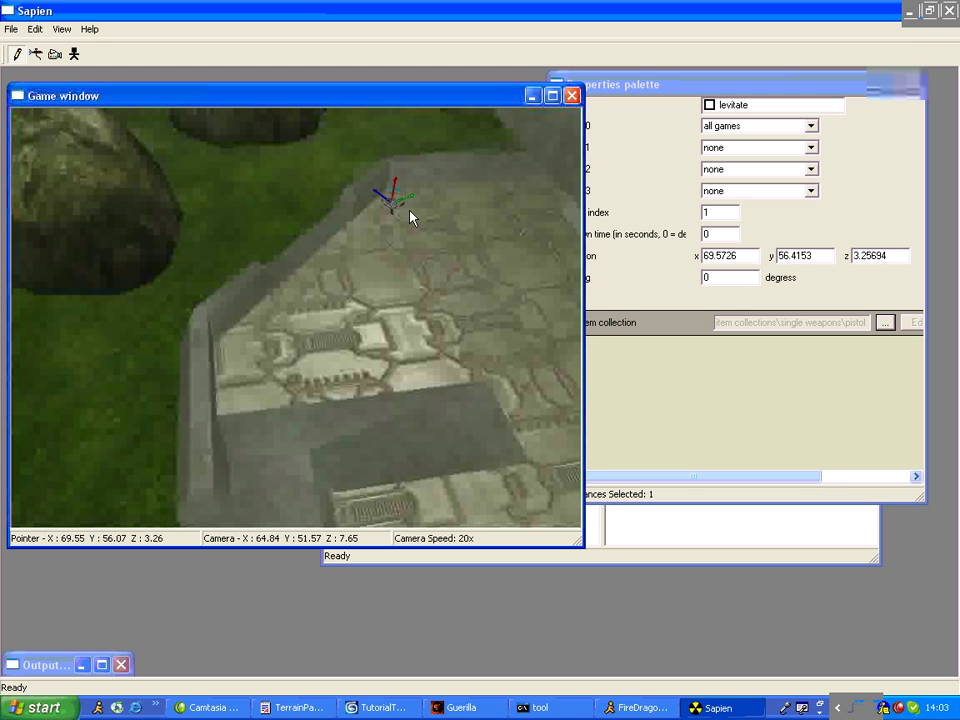
right_click_drag(398, 184, 697, 253)
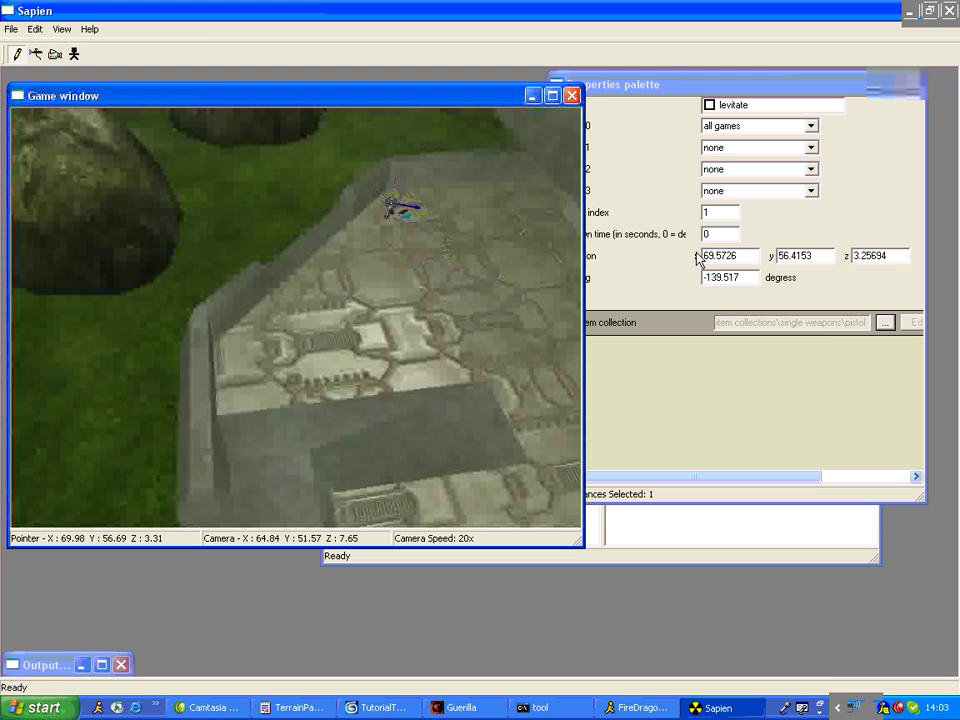
left_click(885, 322)
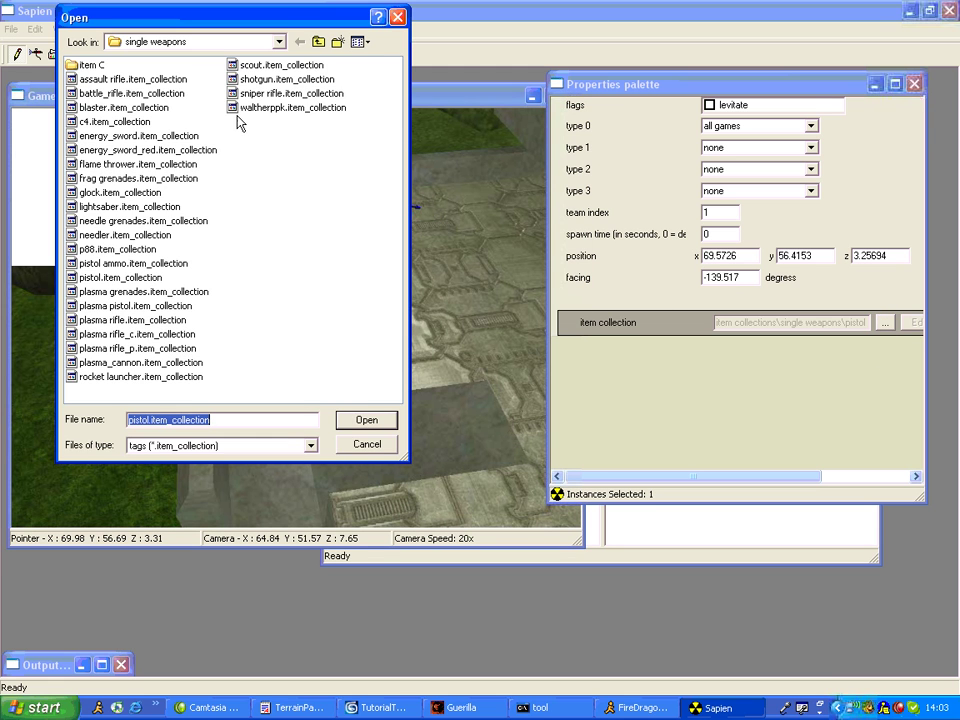
double_click(263, 78)
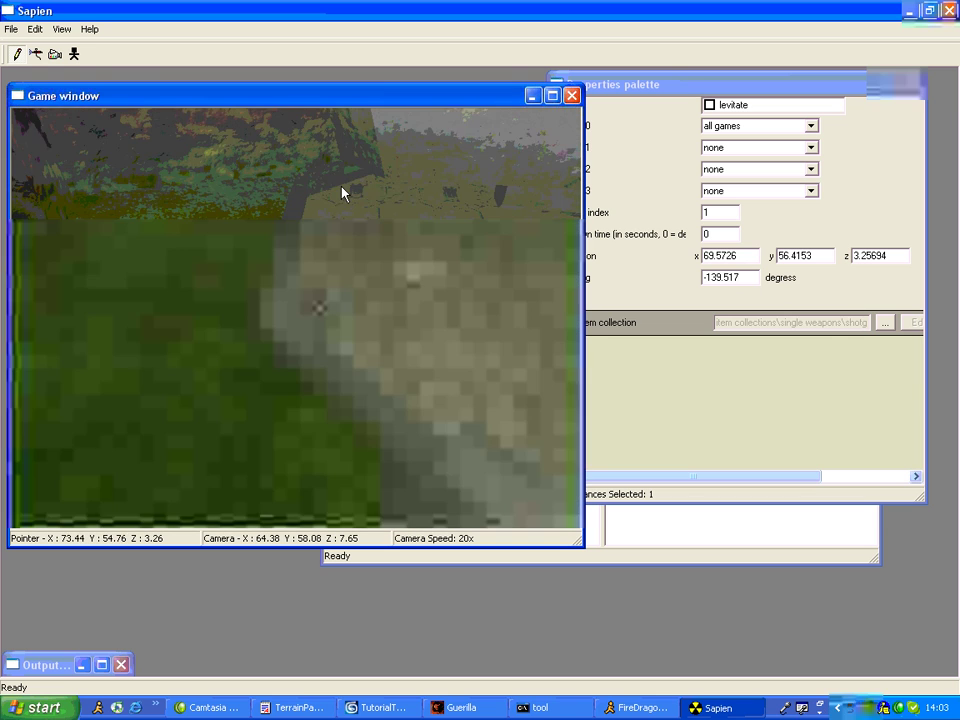
Step: Place a second shotgun item in the adjacent corner near X 73.4, Y 55.0, facing about 154 degrees
right_click(320, 193)
key("space")
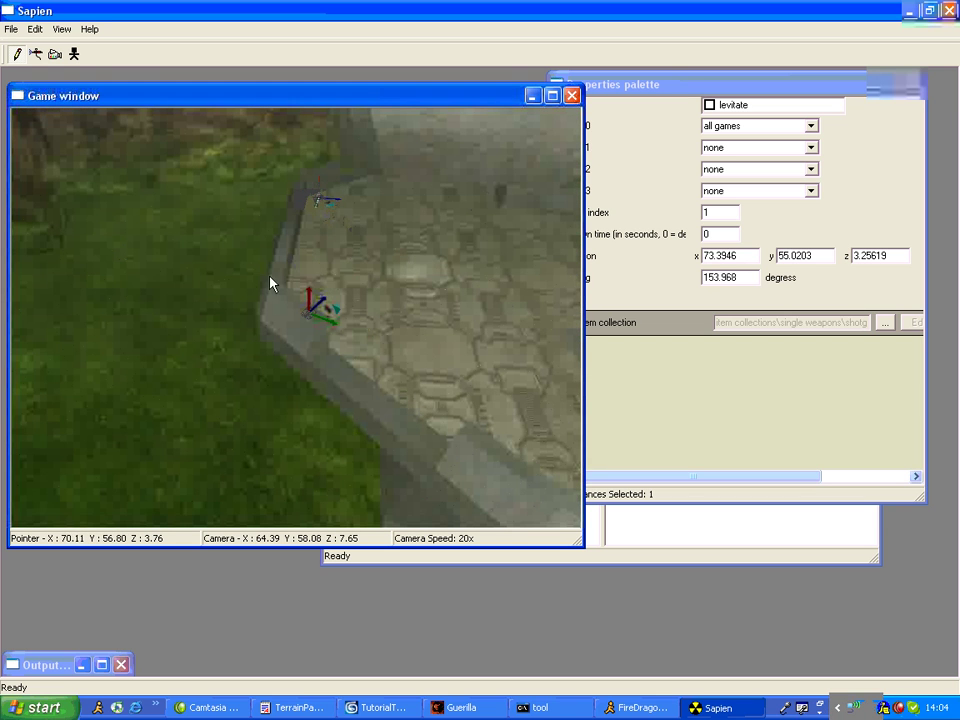
Step: Place an equipment item near X 65.2, Y 40.1 and assign it the sniper rifle item collection
middle_click_drag(270, 279, 703, 308)
key("d")
left_click(125, 295)
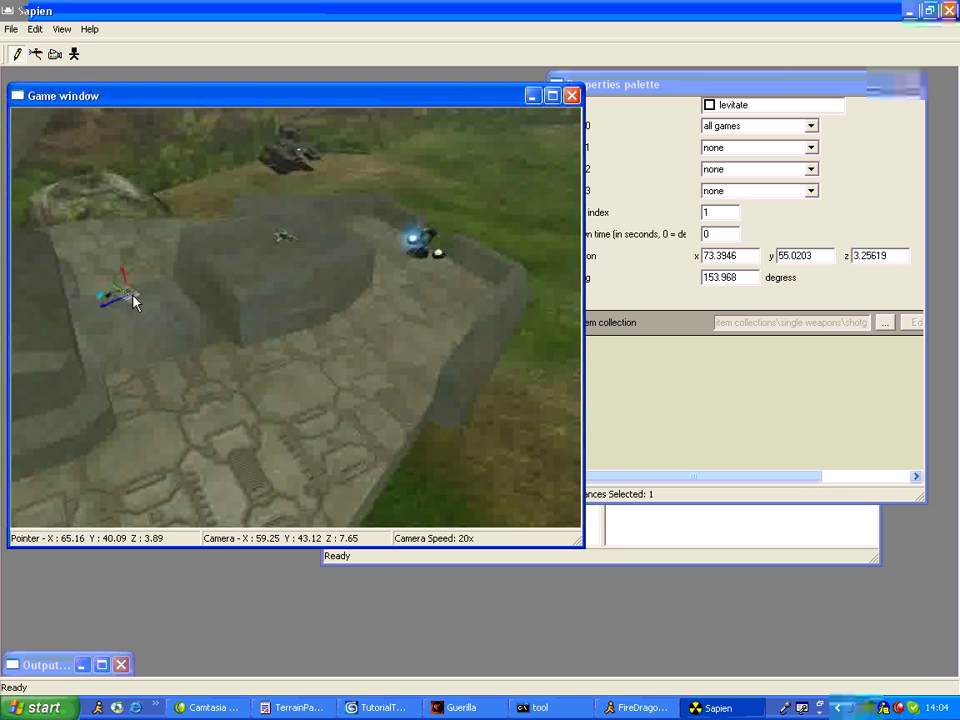
left_click(884, 322)
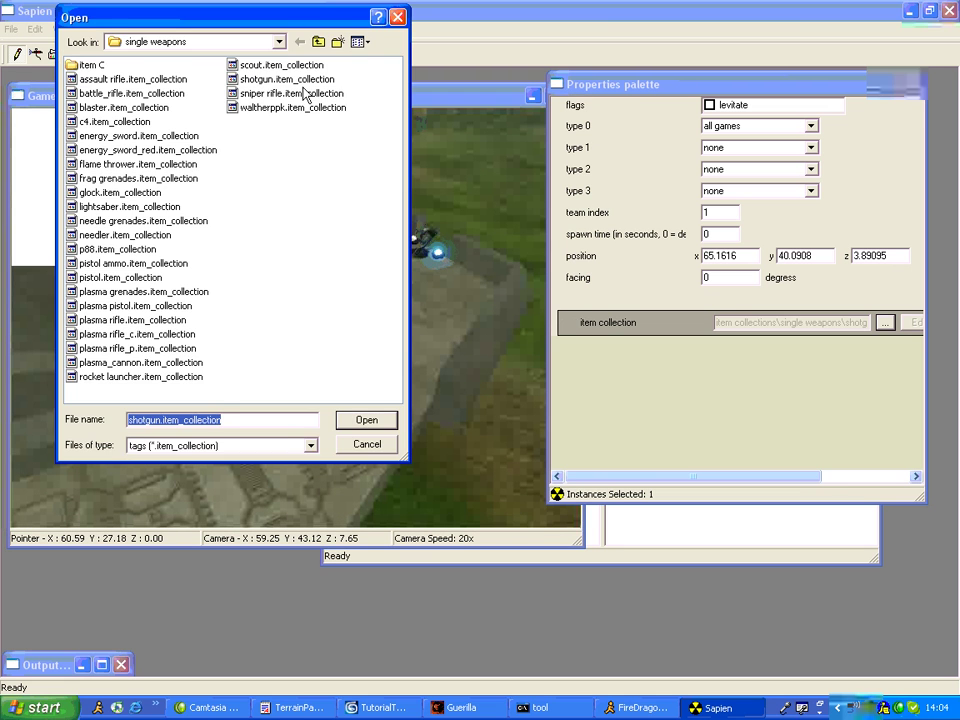
double_click(295, 94)
Step: Place an equipment item by the platform's edge wall near X 61.4, Y 35.8 and assign it the pistol item collection
left_click(468, 296)
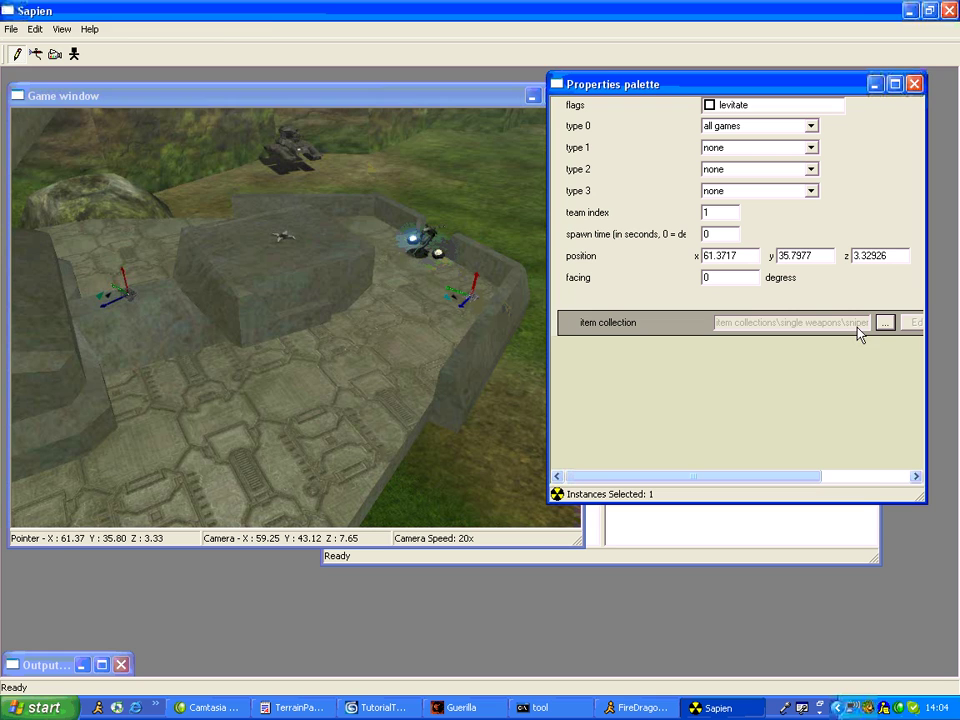
left_click(884, 322)
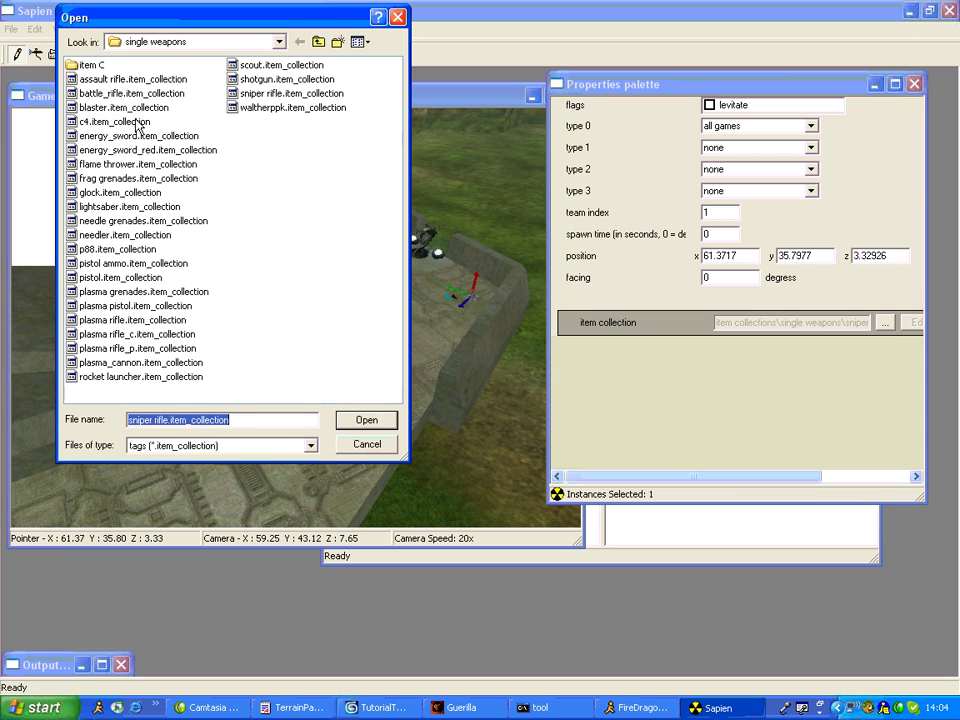
double_click(118, 277)
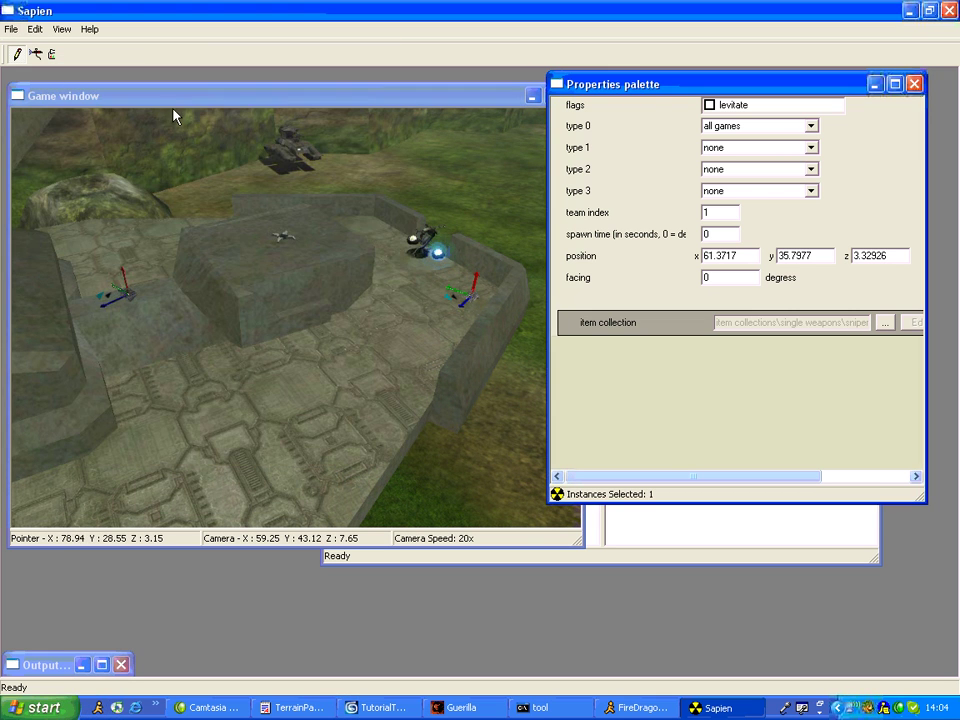
Step: Place another pistol item beyond the gun turret near X 64.6, Y 34.3, facing about 58 degrees
key("w")
middle_click_drag(478, 352, 405, 272)
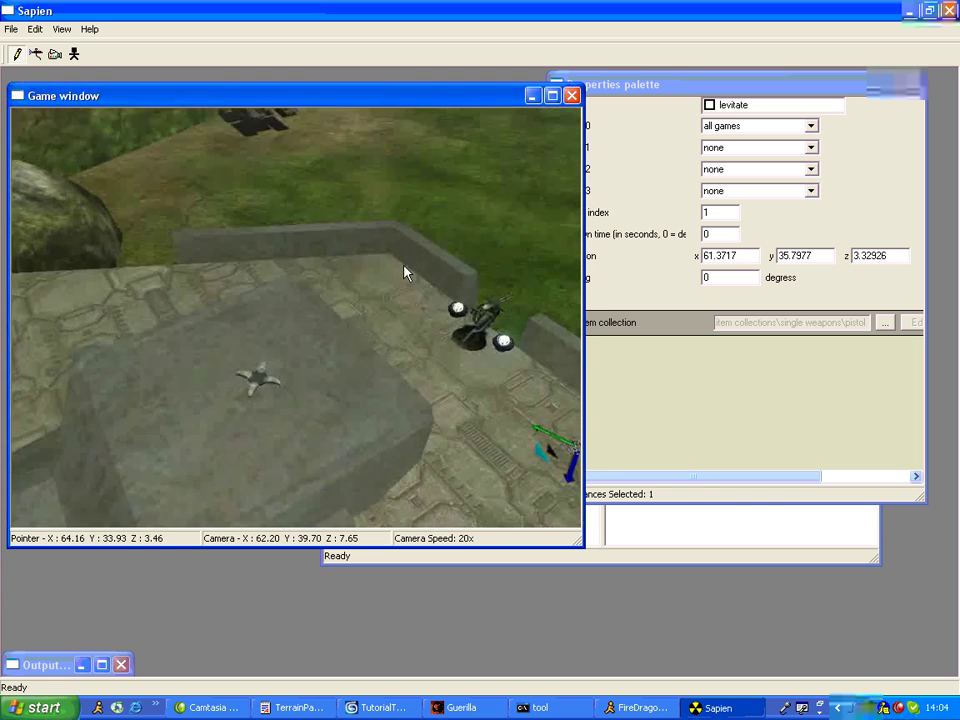
key("space")
left_click_drag(349, 279, 366, 305)
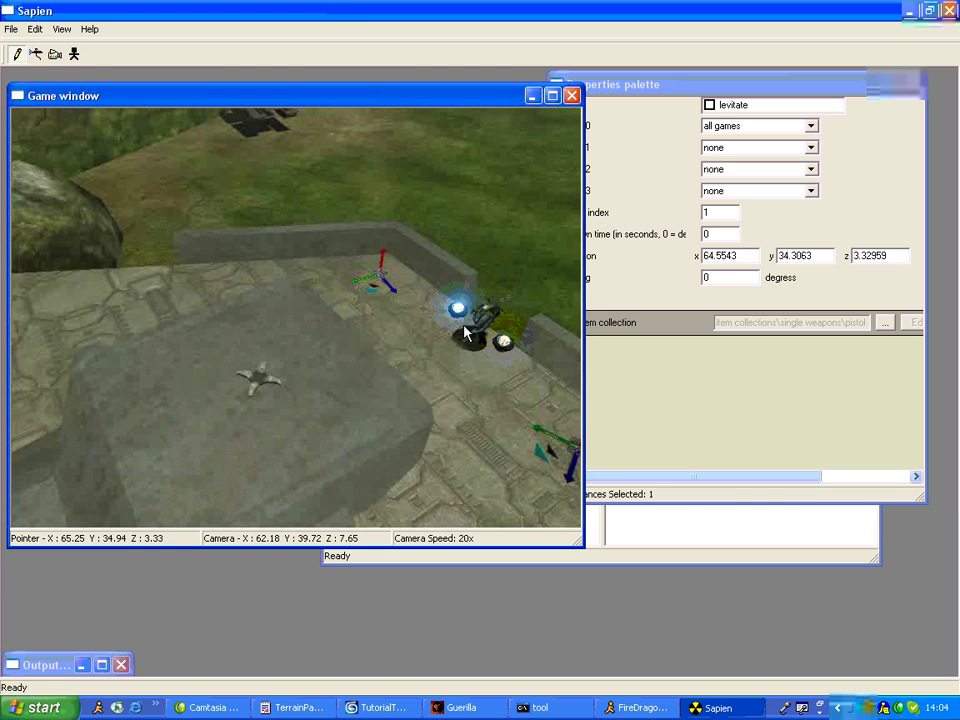
key("s")
middle_click_drag(465, 330, 689, 299)
key("d")
right_click_drag(690, 299, 2, 260)
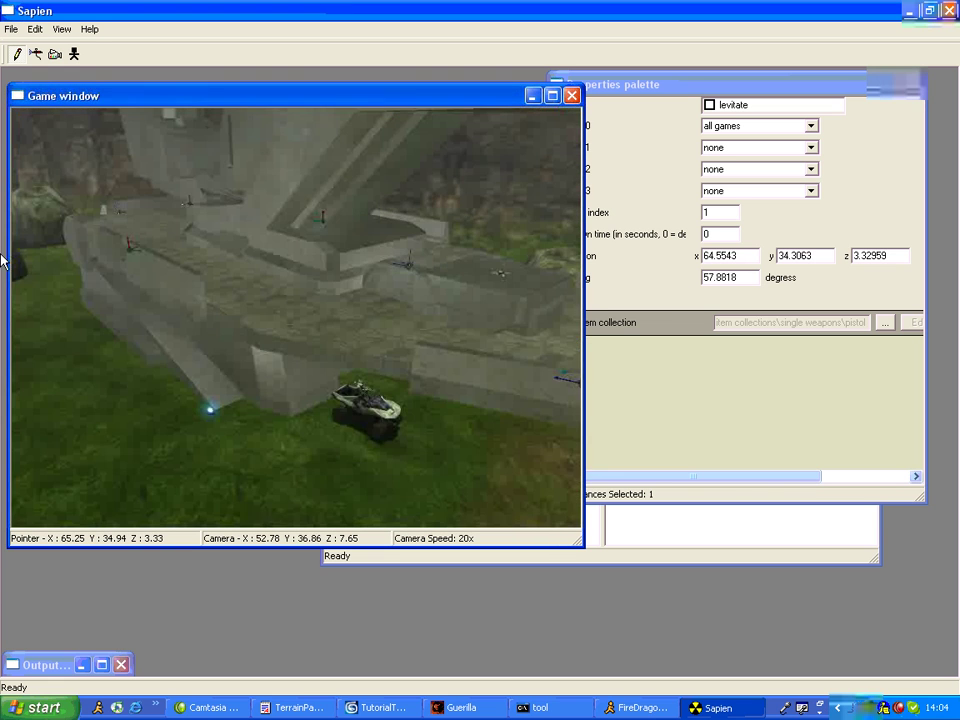
Step: Examine the background sound, sound environment and weather entries and palettes under Cluster properties, and look over the Objects categories
middle_click_drag(2, 260, 318, 276)
left_click(631, 514)
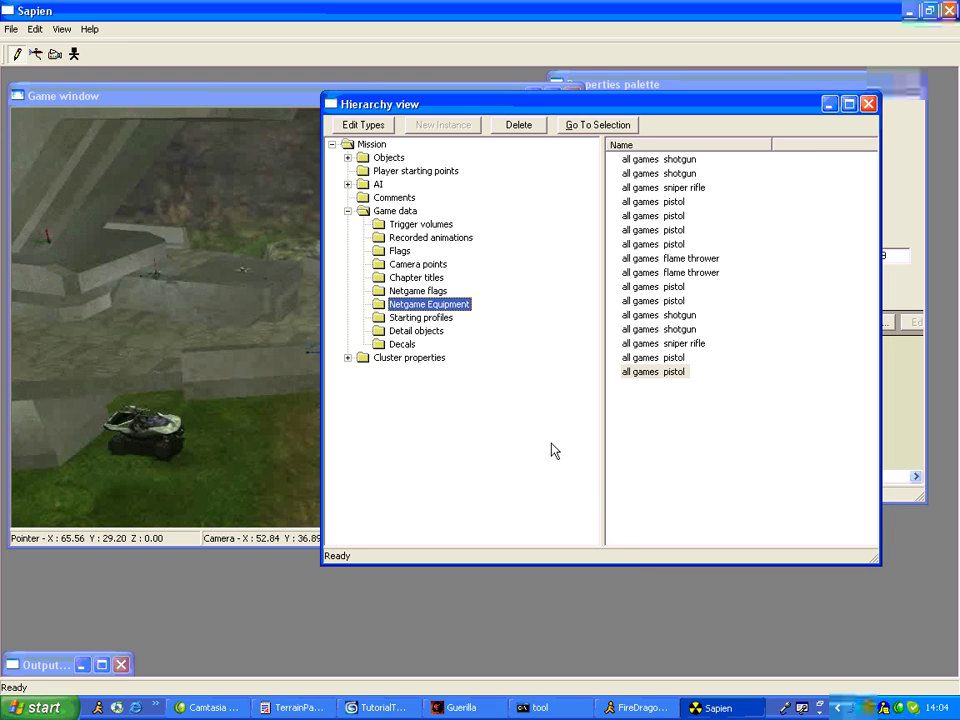
left_click(348, 357)
left_click(440, 398)
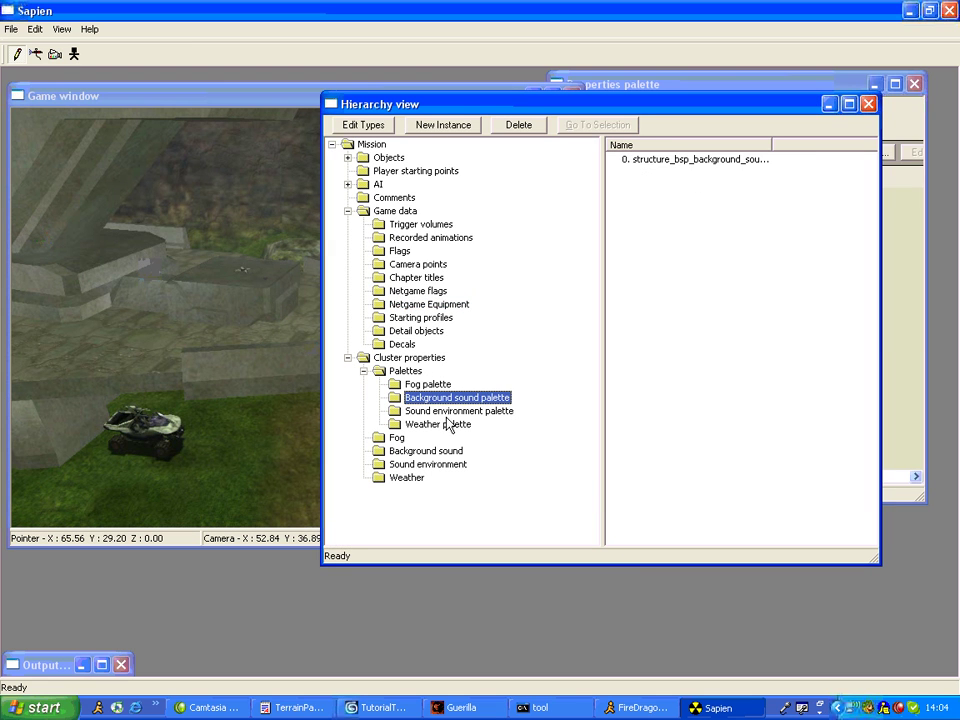
left_click(408, 452)
left_click(460, 412)
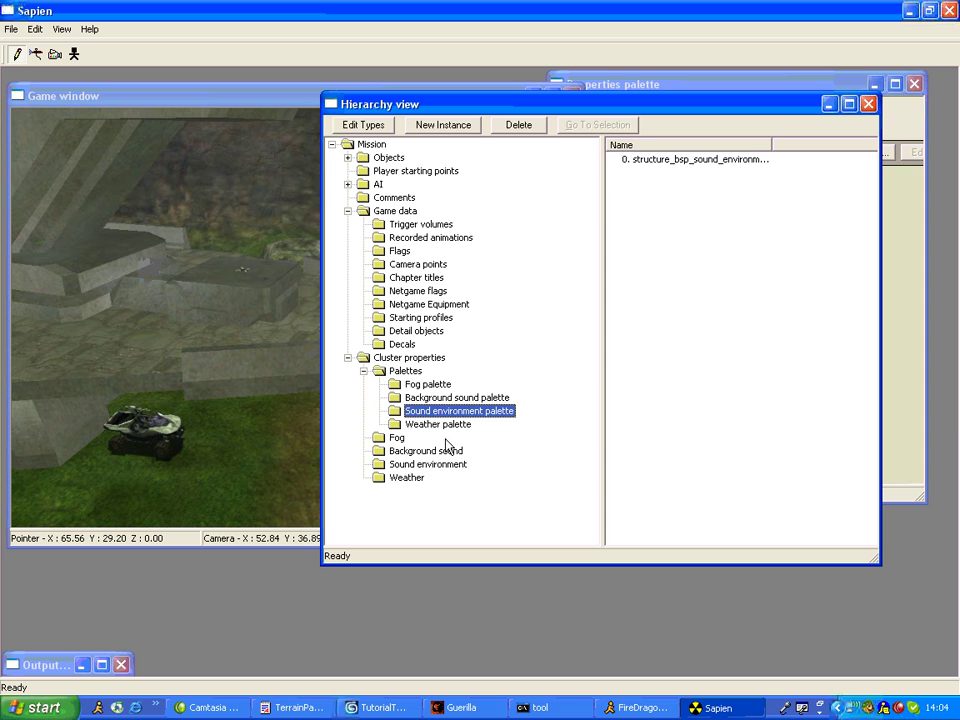
left_click(449, 466)
left_click(452, 426)
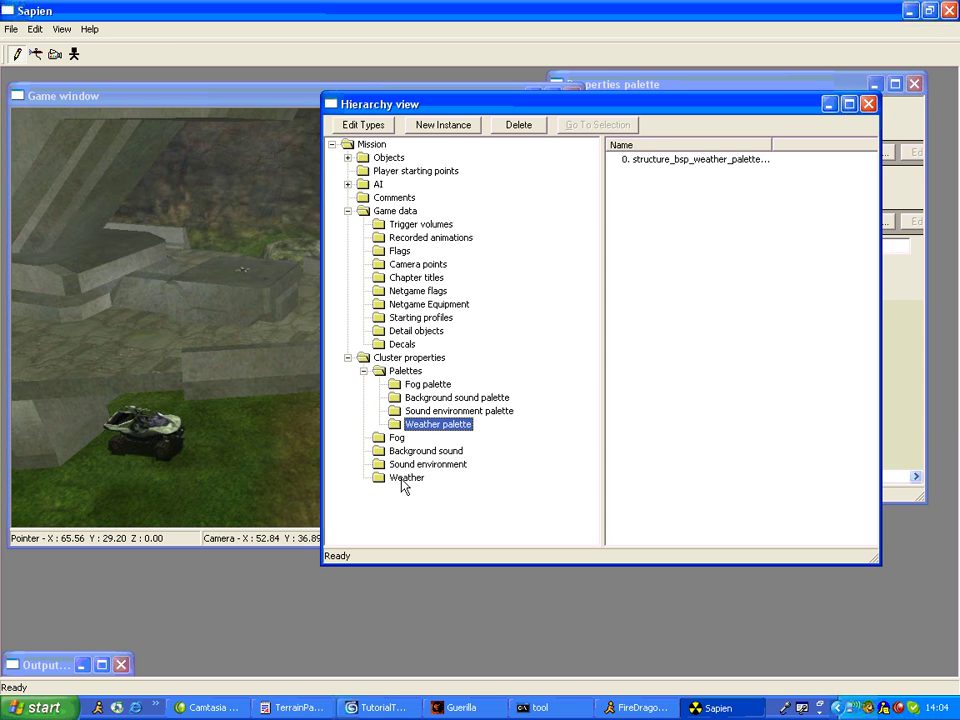
left_click(405, 479)
left_click(464, 424)
left_click(363, 371)
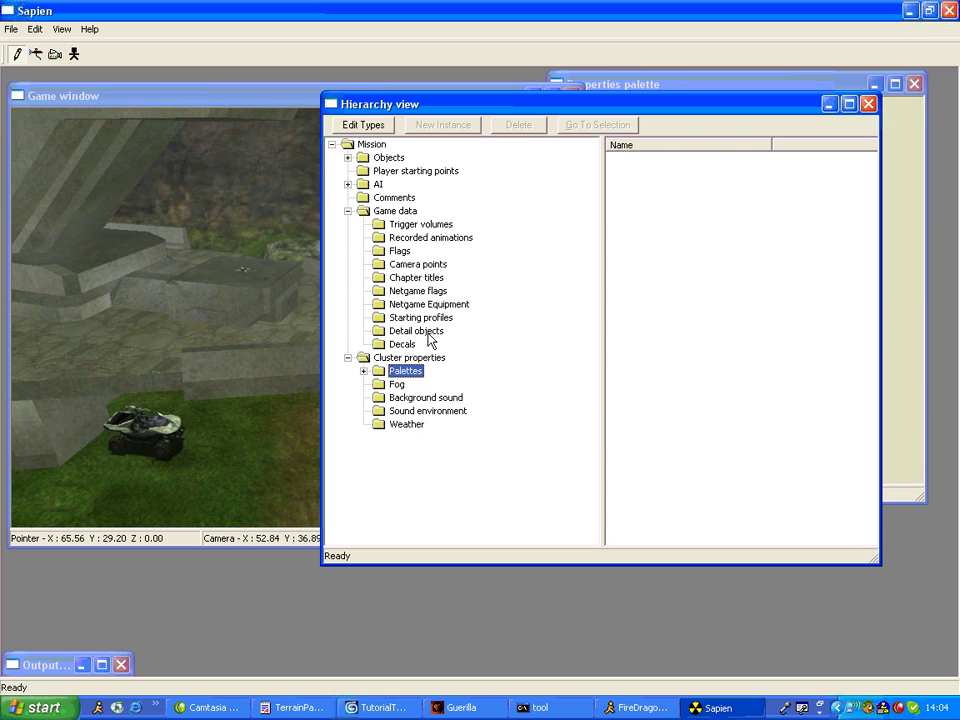
left_click(348, 211)
left_click(348, 158)
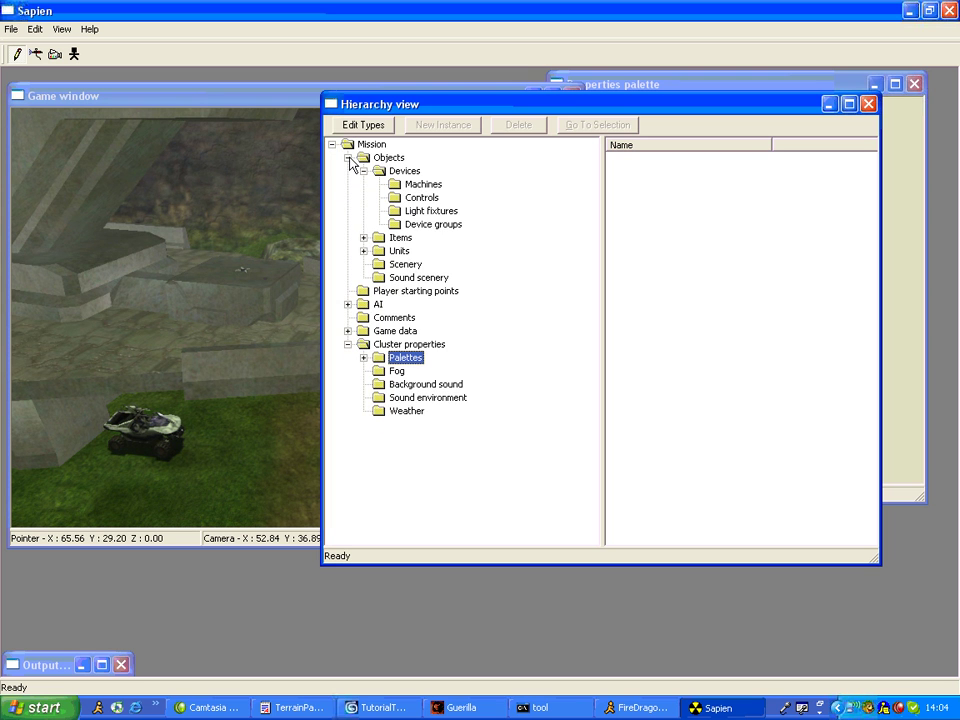
left_click(349, 158)
Step: Inspect the base tower's light beam and the sky above the canyon walls from the game camera
left_click(191, 92)
middle_click_drag(297, 354, 708, 289)
key("w")
key("w")
key("r")
key("r")
key("s")
key("a")
key("w")
key("f")
key("f")
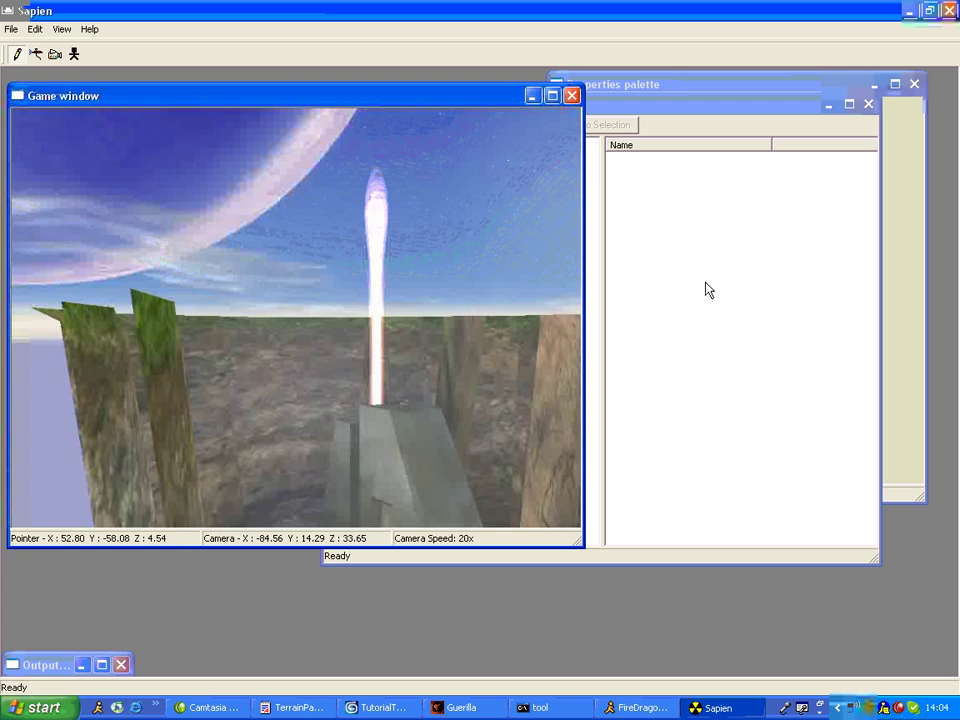
key("r")
key("f")
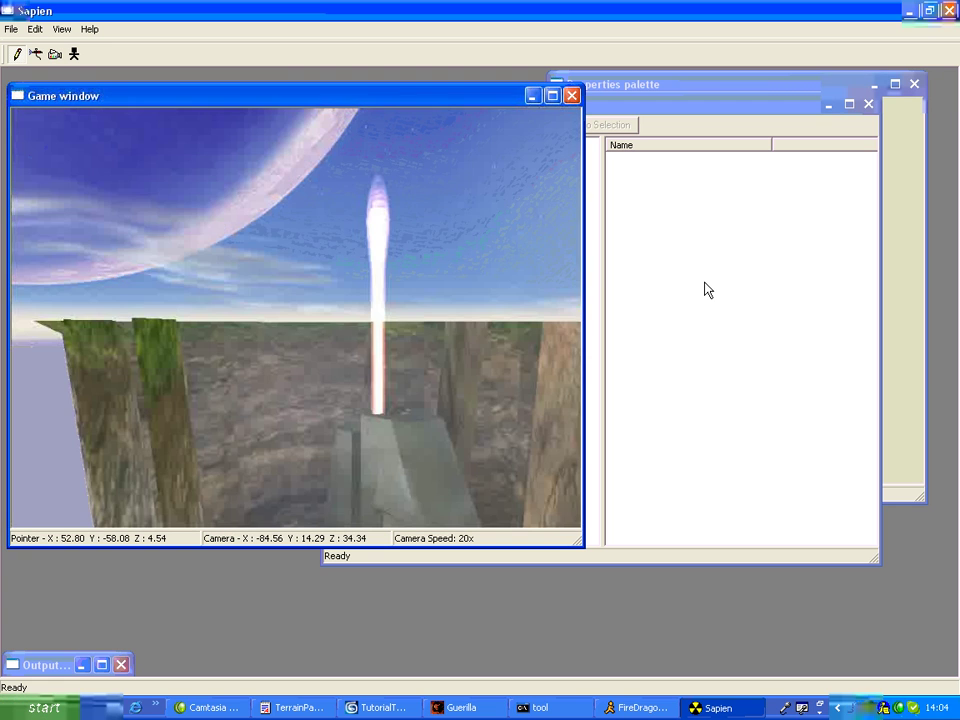
Step: Survey the whole map from high overhead, including both bases and the terrain between them
key("w")
middle_click_drag(705, 283, 958, 369)
key("w")
key("w")
key("w")
key("w")
key("w")
key("a")
key("d")
key("d")
middle_click_drag(494, 250, 914, 592)
key("w")
key("r")
key("a")
key("w")
key("w")
key("f")
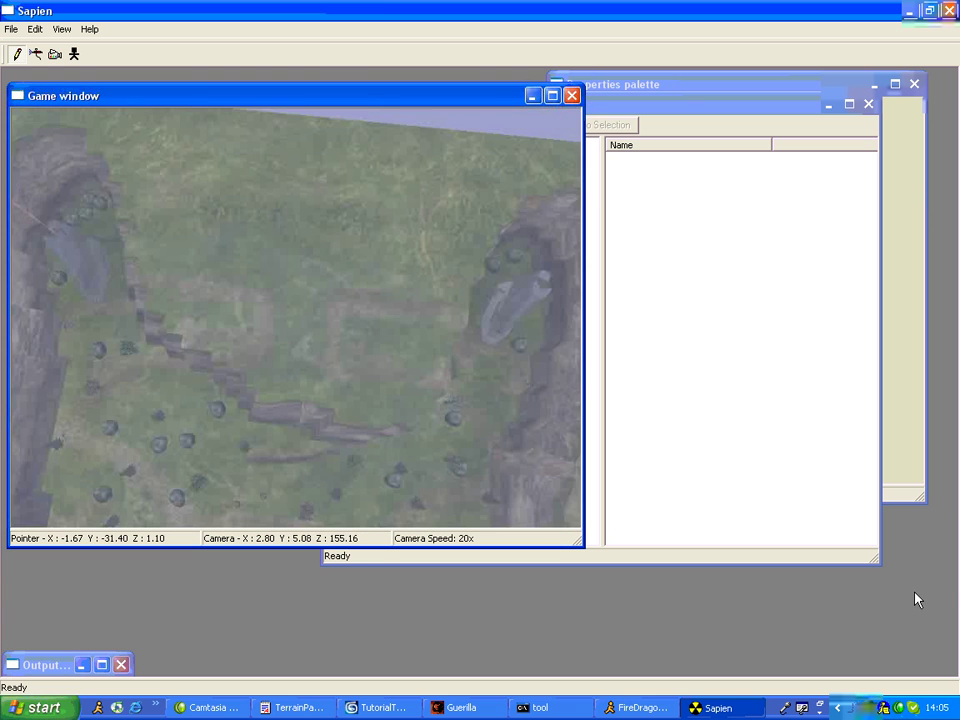
key("f")
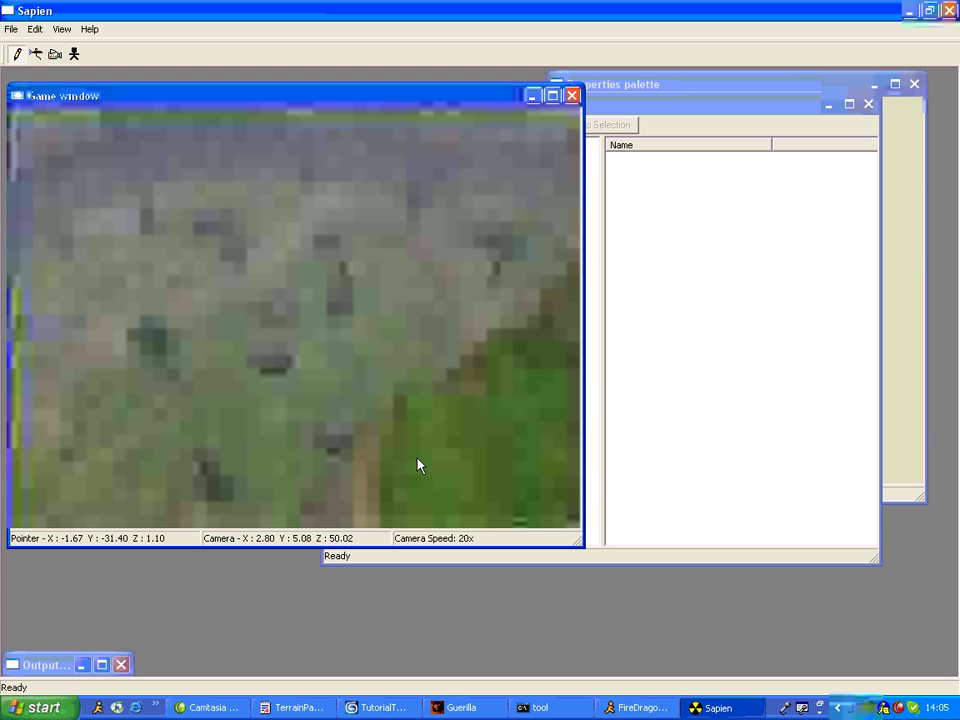
Step: Inspect the terrain from a lower height, moving toward the base area near X -62.7, Y 29.2
key("w")
middle_click_drag(419, 464, 111, 216)
key("s")
key("w")
key("w")
key("f")
key("f")
key("w")
key("w")
key("a")
key("w")
key("w")
key("w")
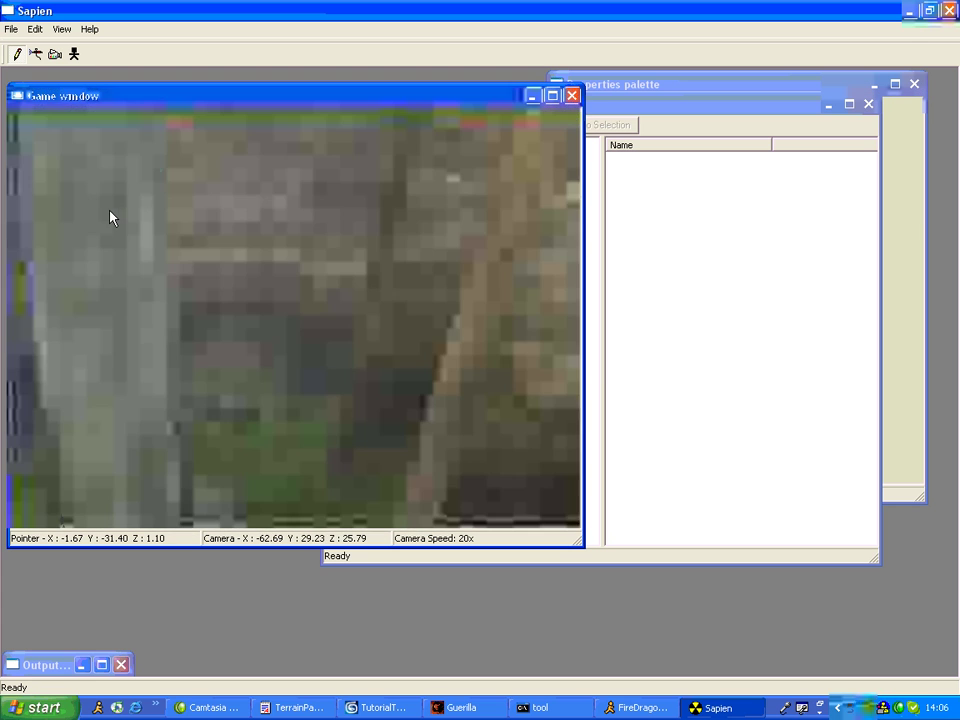
Step: Tour the canyon across to the trees and rocks near X 58.8, Y -38.0
middle_click_drag(216, 225, 286, 371)
key("w")
key("w")
key("w")
key("w")
key("w")
key("a")
key("a")
key("a")
key("d")
left_click_drag(286, 371, 286, 370)
key("a")
middle_click_drag(286, 370, 326, 291)
key("d")
key("d")
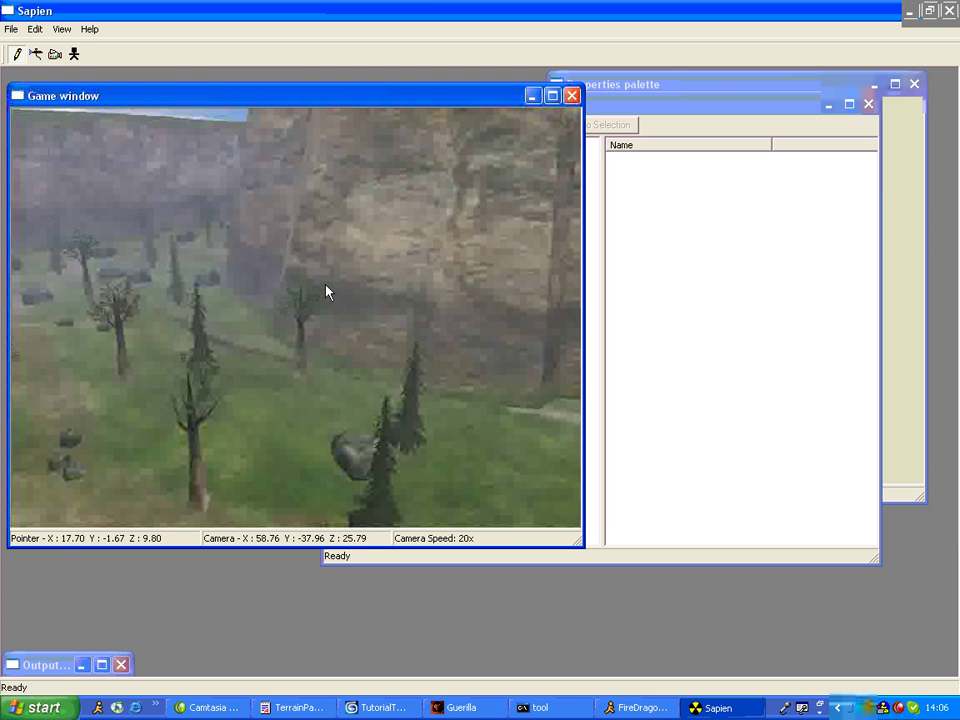